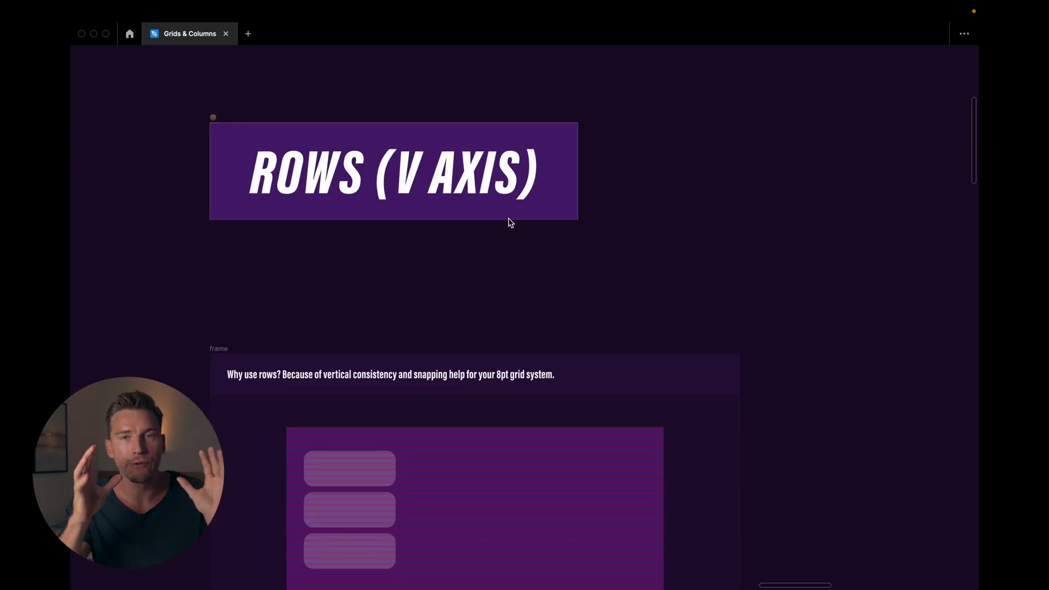
Step: Advance from the ROWS (V AXIS) title to the 'Why use rows?' frame with three rounded rectangles
key(n)
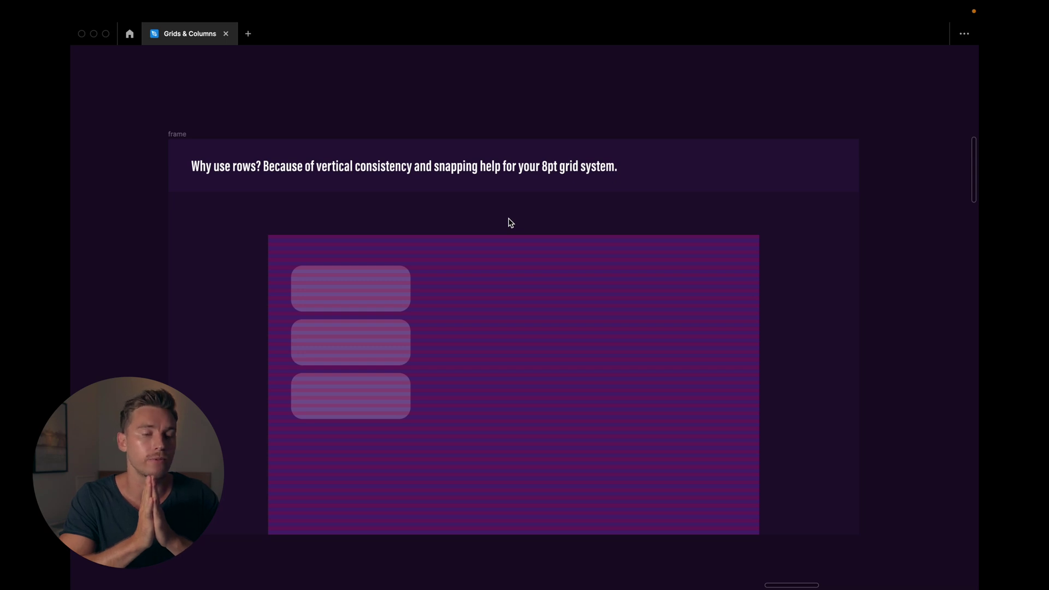
Step: Move the middle and bottom rectangles down so they snap onto the row grid
scroll(421, 203, up, 2)
scroll(421, 204, down, 3)
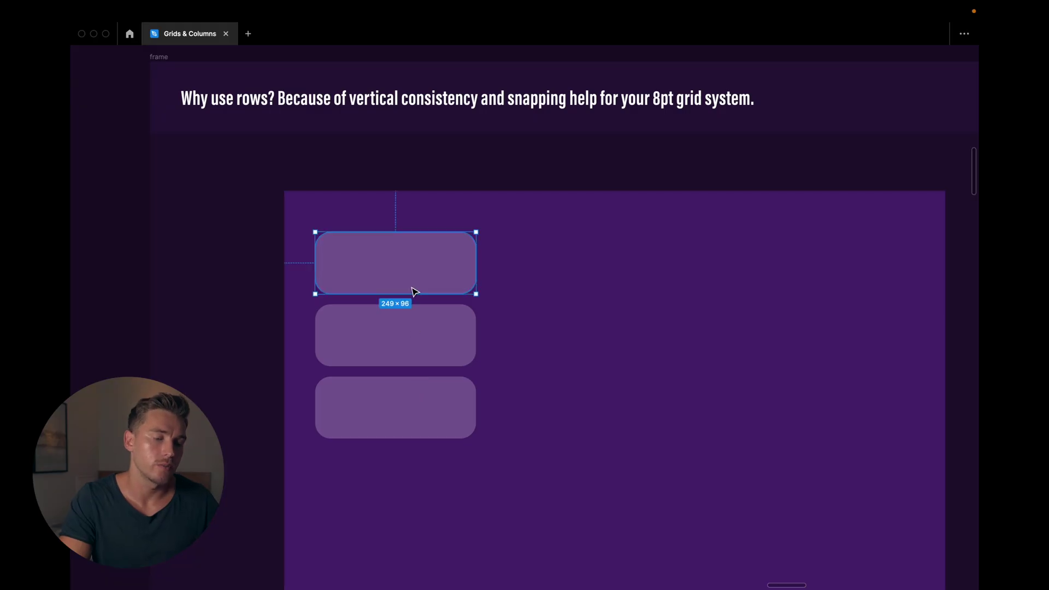
click(425, 401)
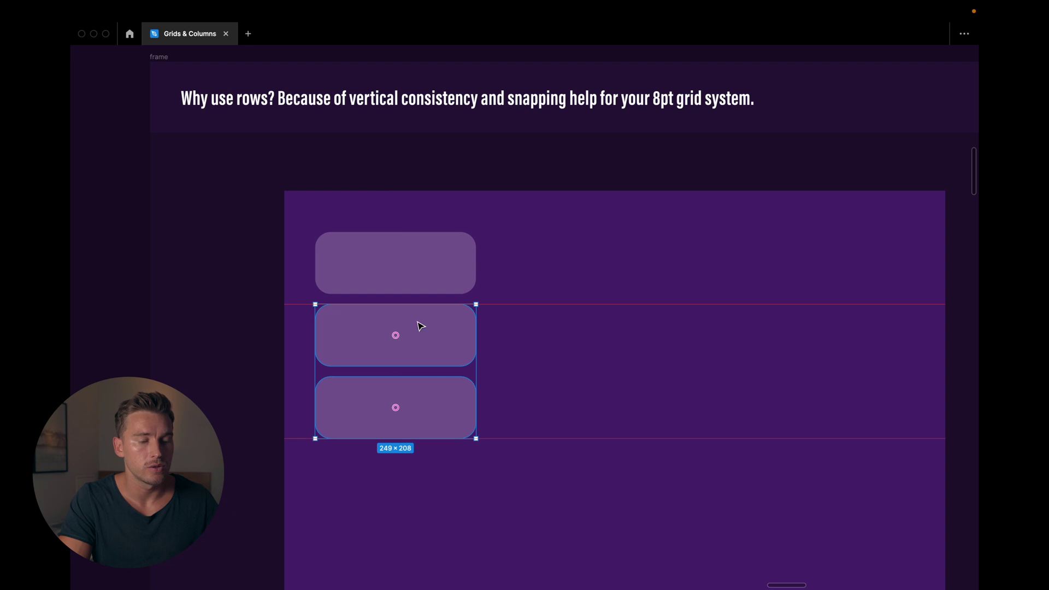
drag(419, 327, 422, 327)
click(430, 414)
drag(430, 414, 430, 422)
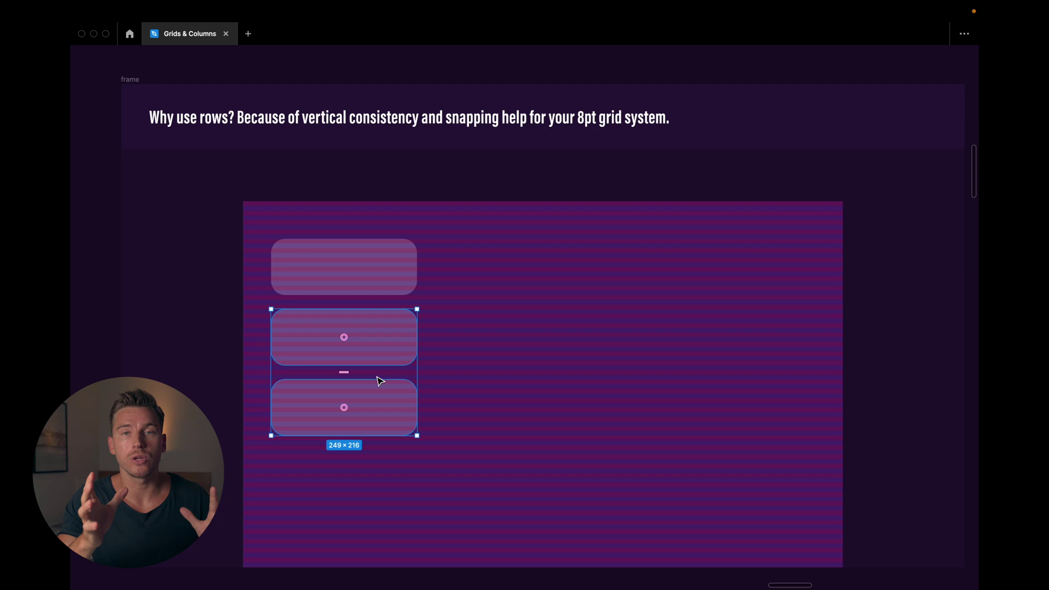
key(Escape)
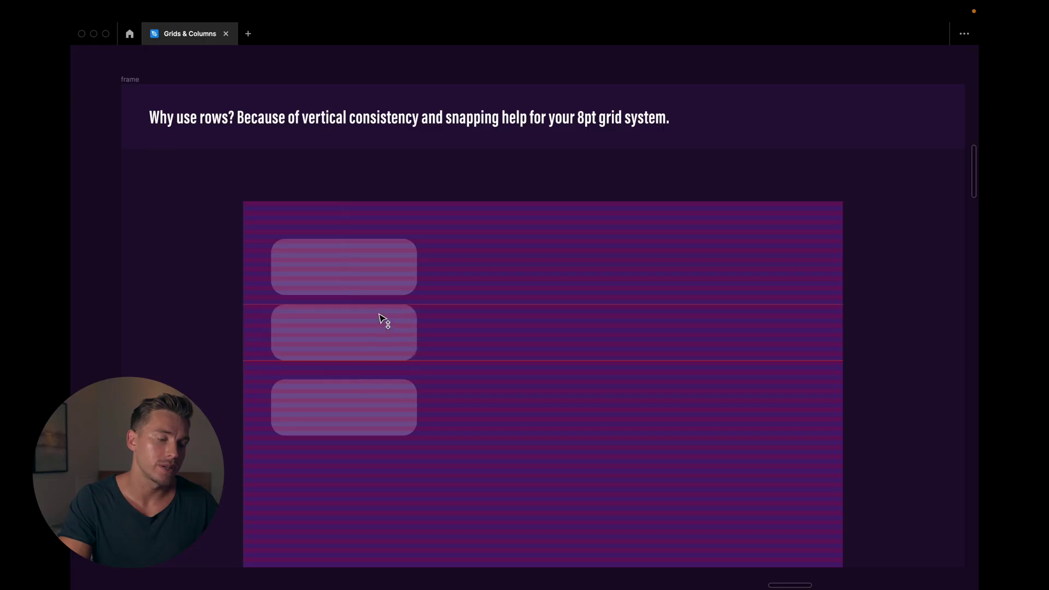
Step: Nudge the middle 249×96 card down and measure its 32 spacing from the top card
drag(382, 321, 386, 339)
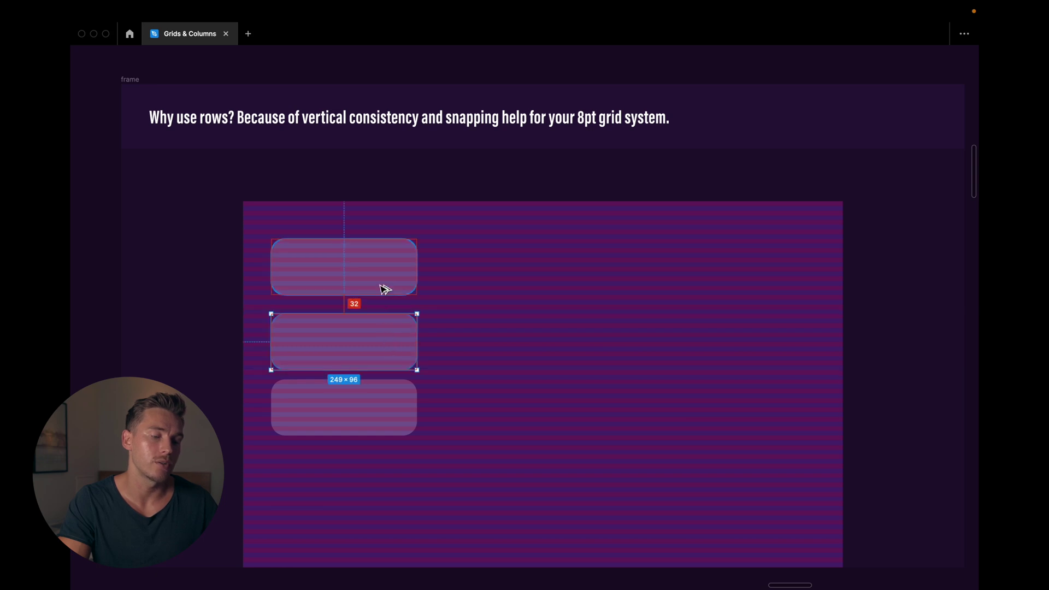
key(Escape)
click(376, 338)
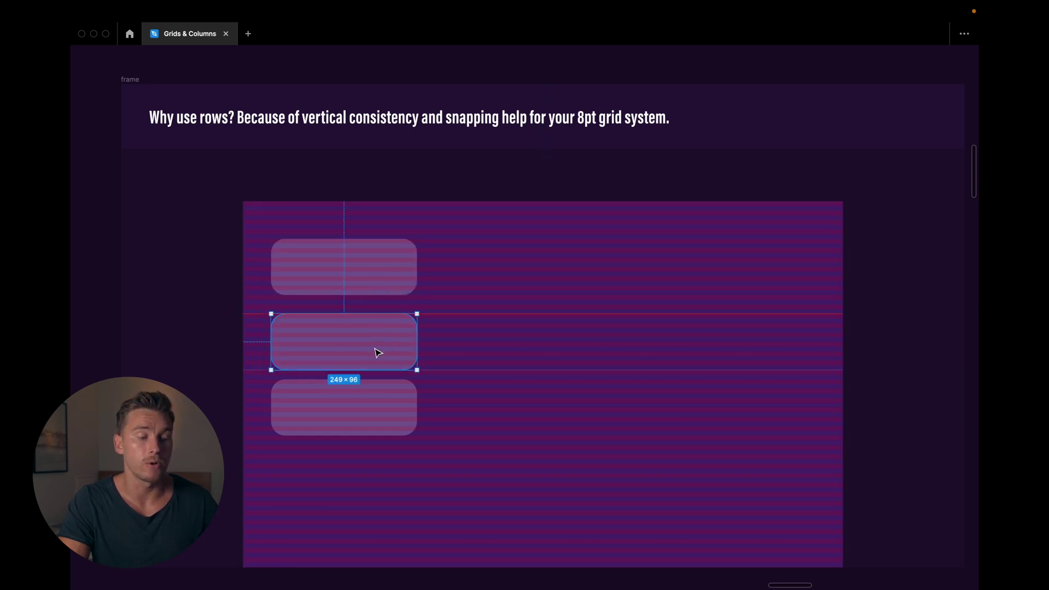
key(alt)
ctrl+scroll(378, 346, up, 3)
Step: Hide the layout grids, briefly toggling the editor interface on and off
key(ctrl+g)
key(ctrl+backslash)
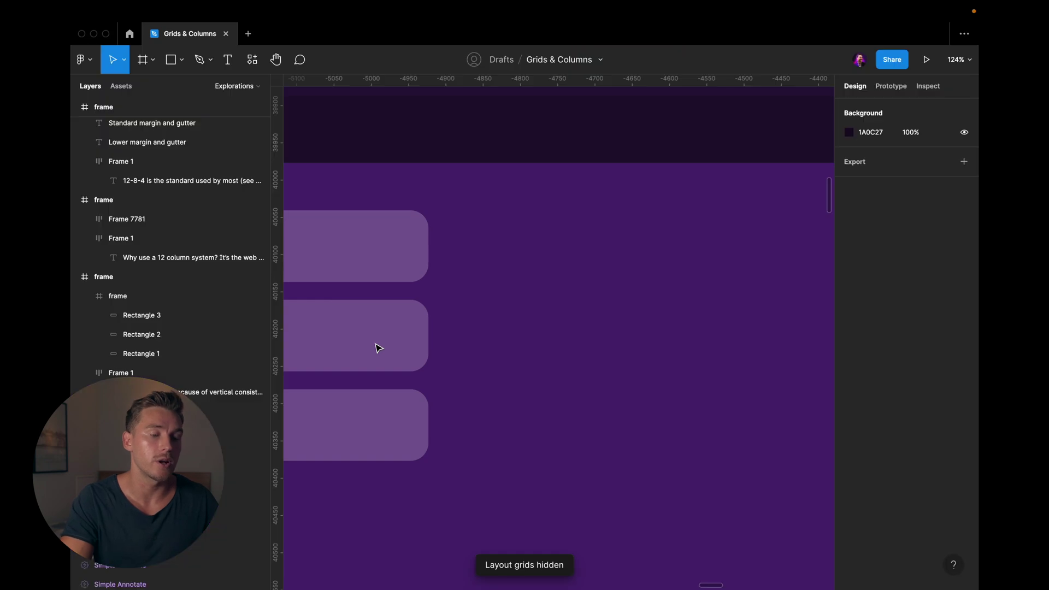
key(ctrl+backslash)
ctrl+scroll(379, 348, down, 2)
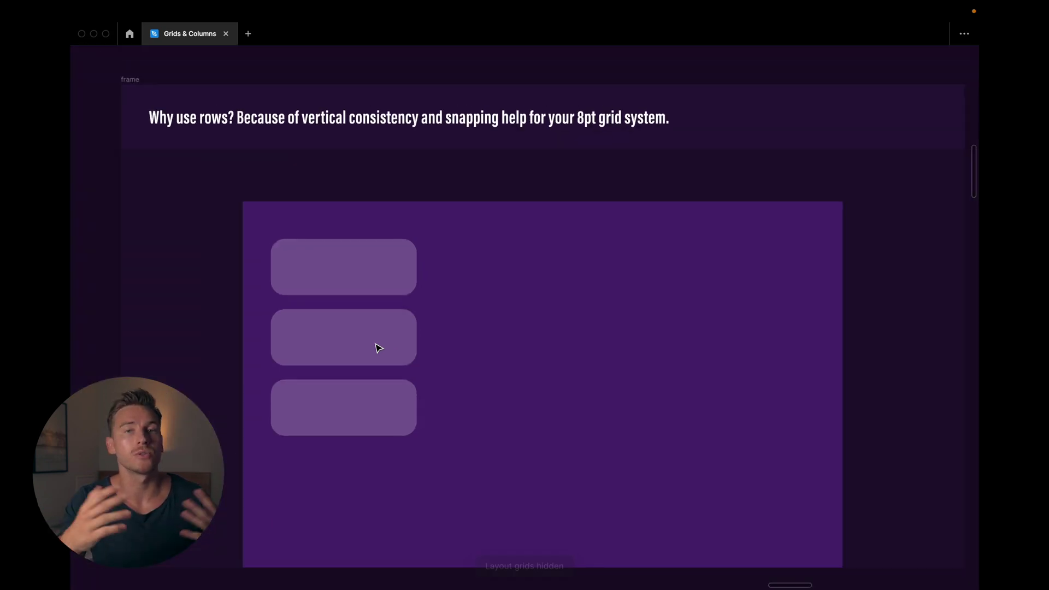
Step: Advance to the empty 1024×825 frame under the row-settings note and select it
key(n)
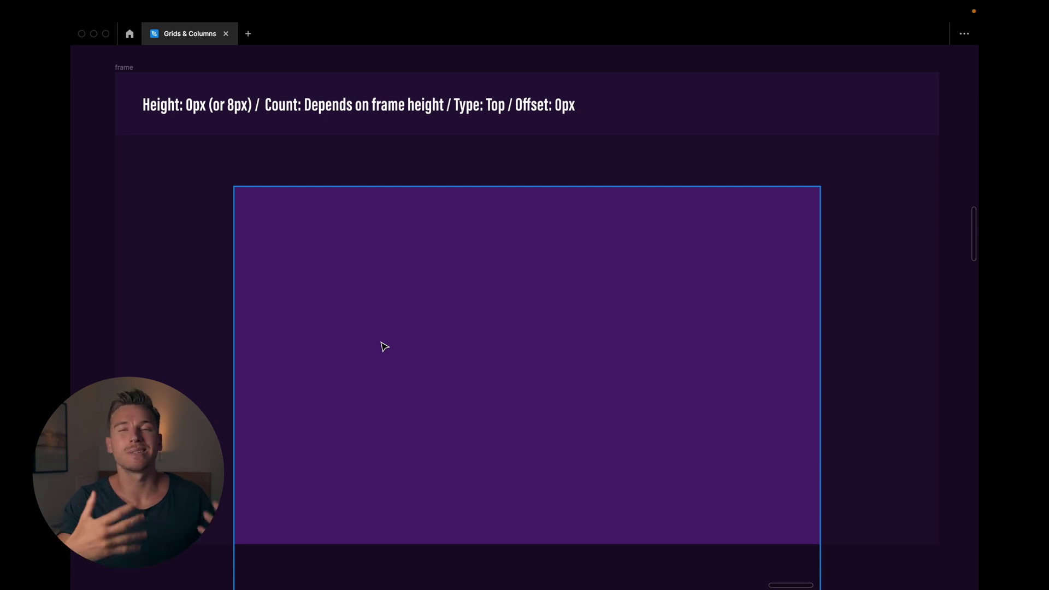
click(390, 346)
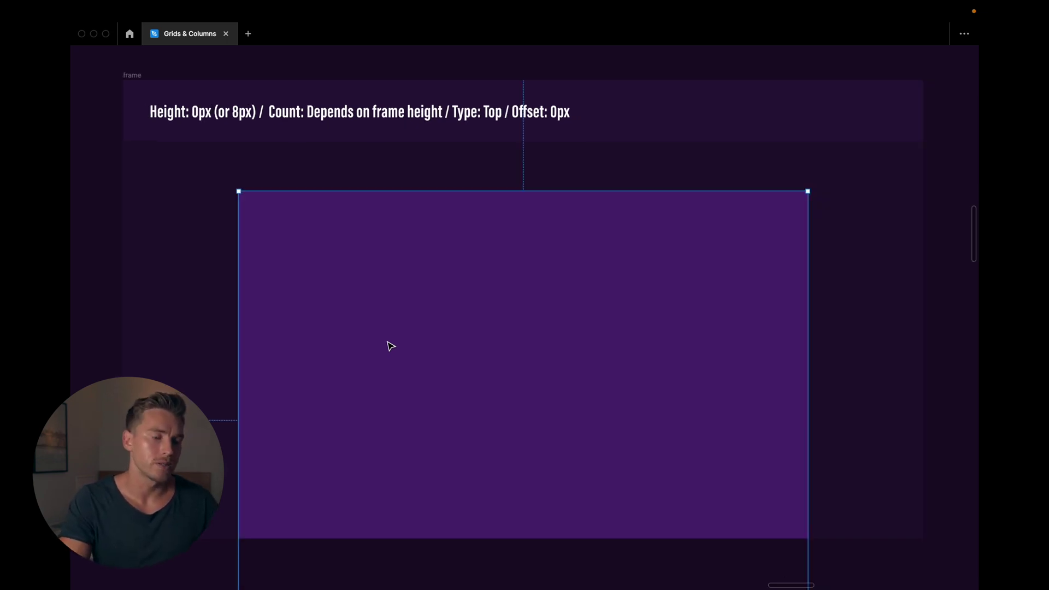
key(ctrl+backslash)
key(ctrl+backslash)
scroll(533, 334, up, 3)
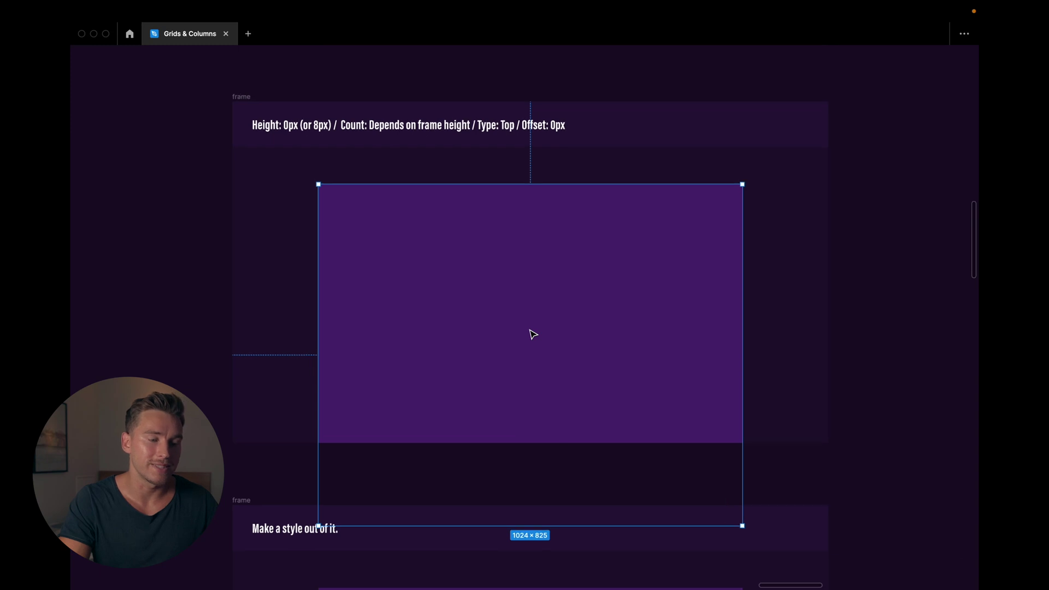
key(ctrl+backslash)
scroll(533, 334, down, 3)
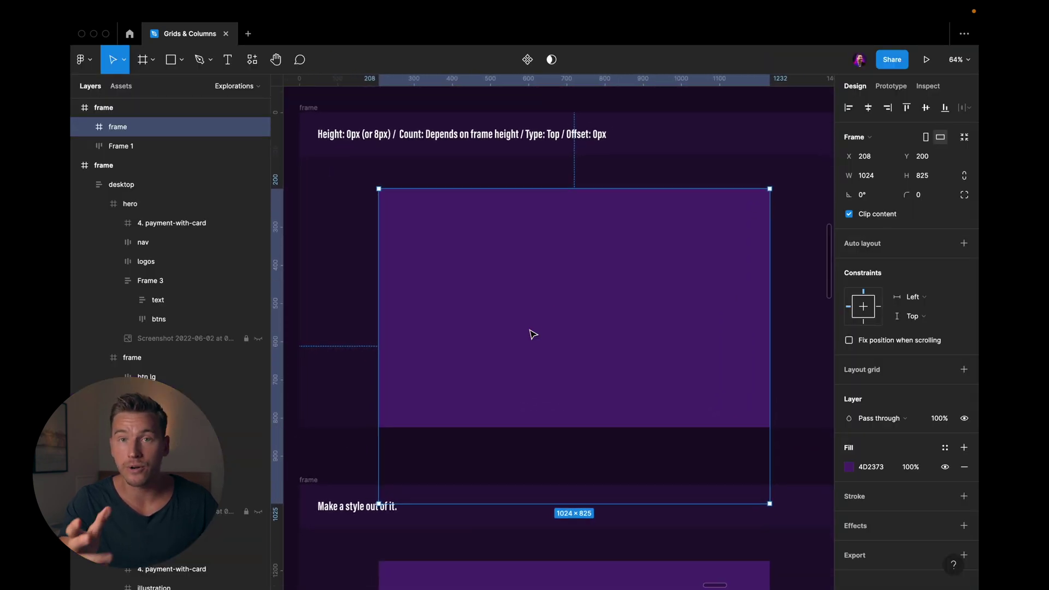
scroll(563, 282, up, 1)
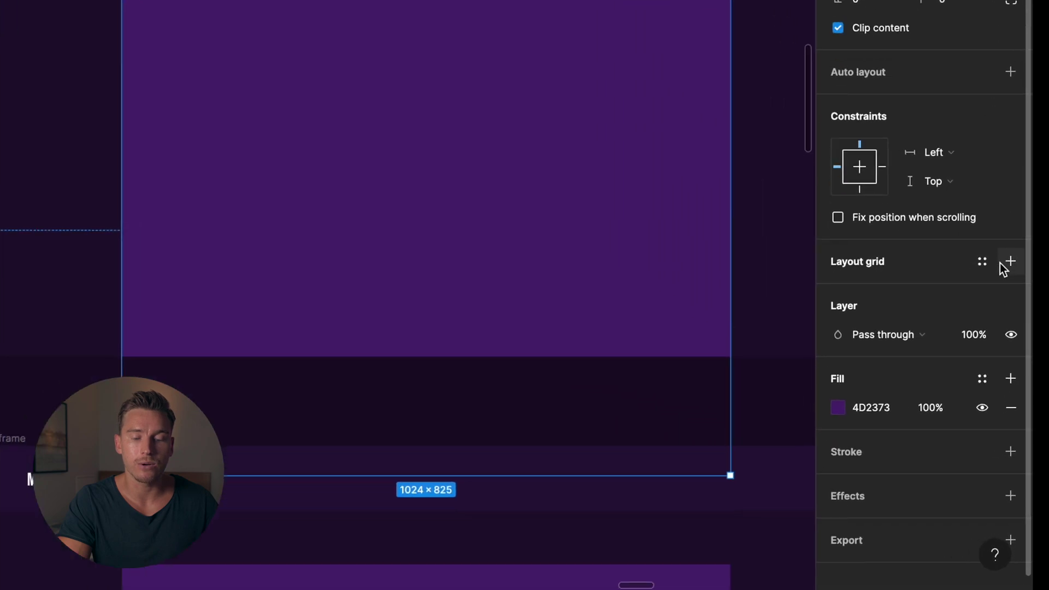
Step: Add a Rows layout grid to the empty 1024×825 frame, aligned Top, and begin setting its height
click(964, 369)
click(833, 248)
click(612, 253)
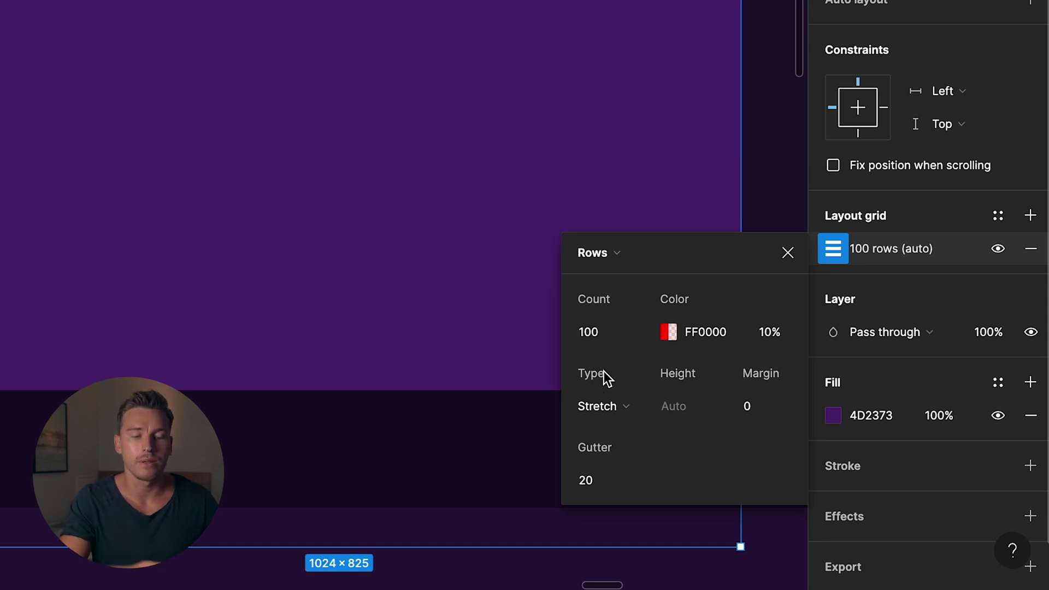
click(611, 408)
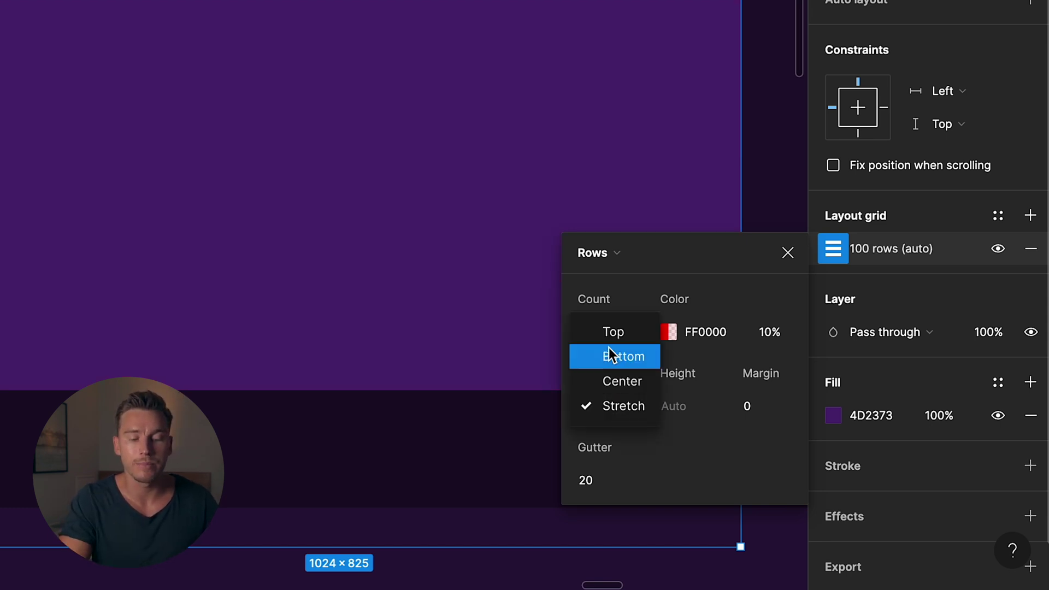
click(610, 333)
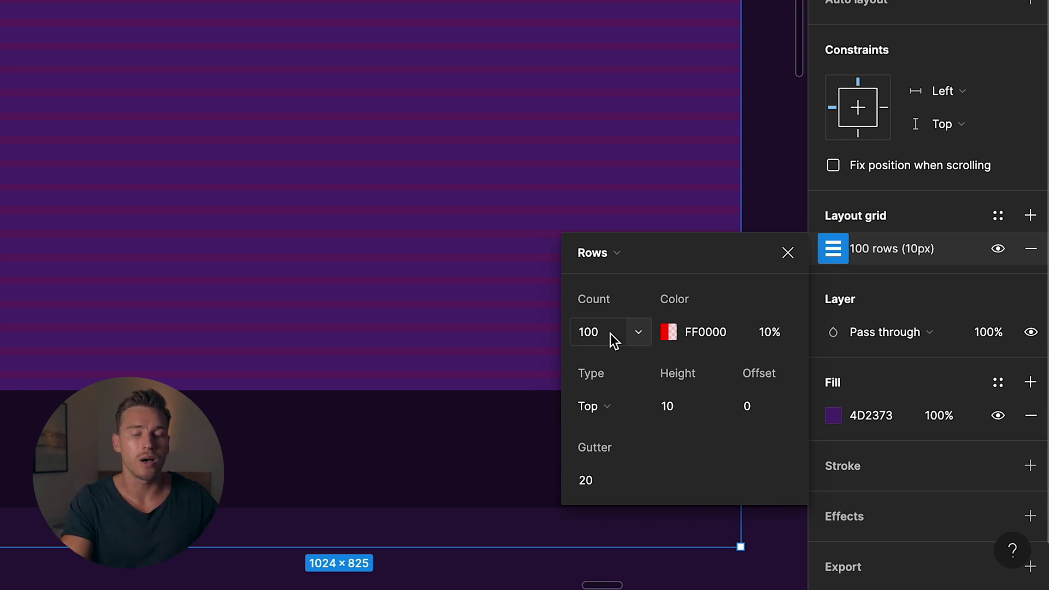
click(685, 404)
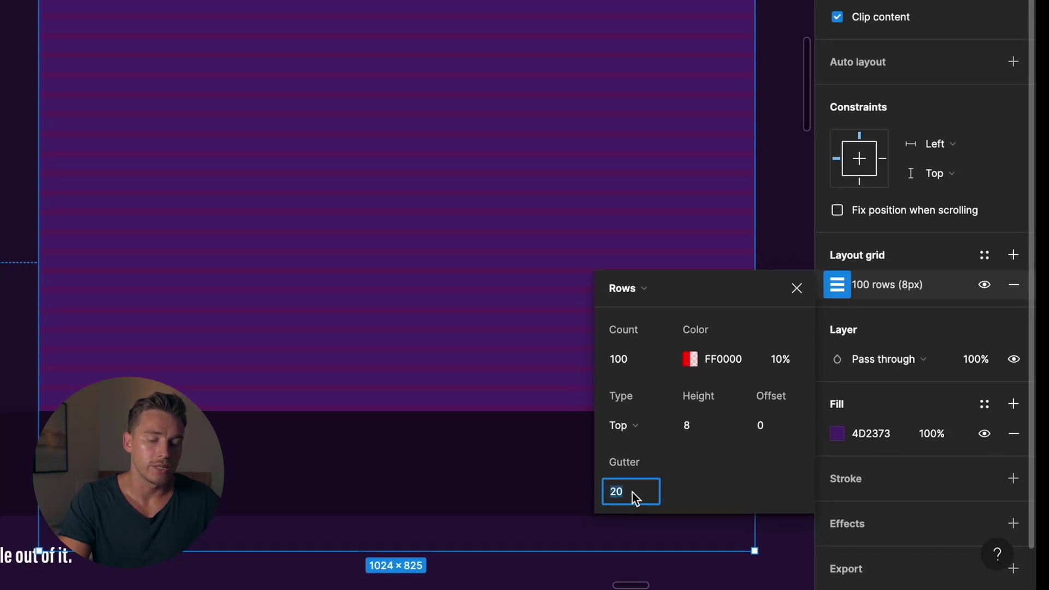
Step: Set the row height to 8 and draw a small test rectangle snapped to the rows
text(8)
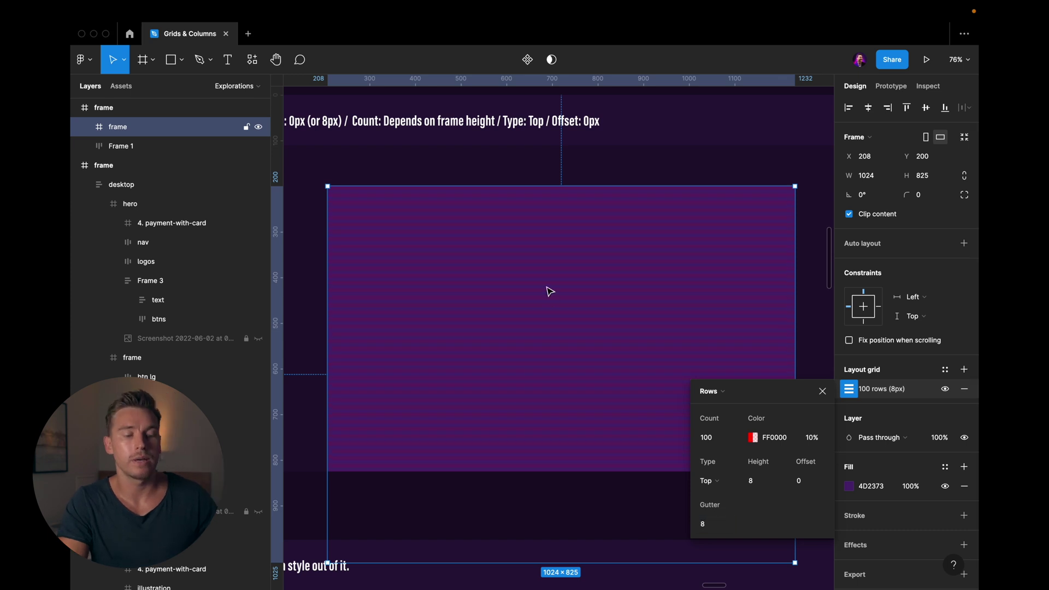
scroll(333, 164, up, 10)
key(Escape)
drag(382, 259, 416, 276)
Step: Deselect the test rectangle, hide the interface, and scroll to the 'Make a style out of it.' frame
scroll(413, 278, up, 3)
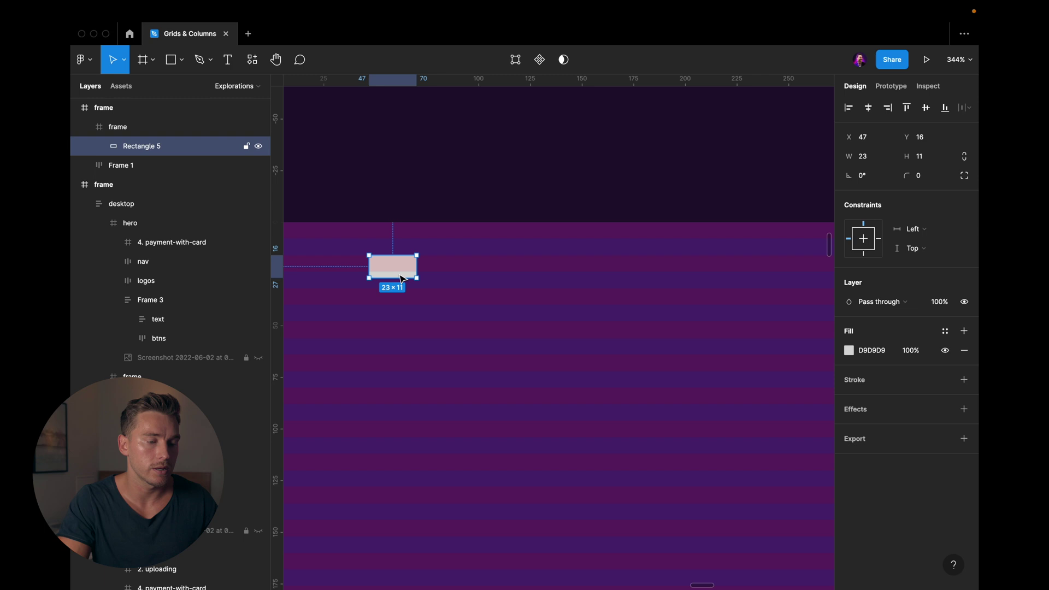
scroll(399, 273, down, 2)
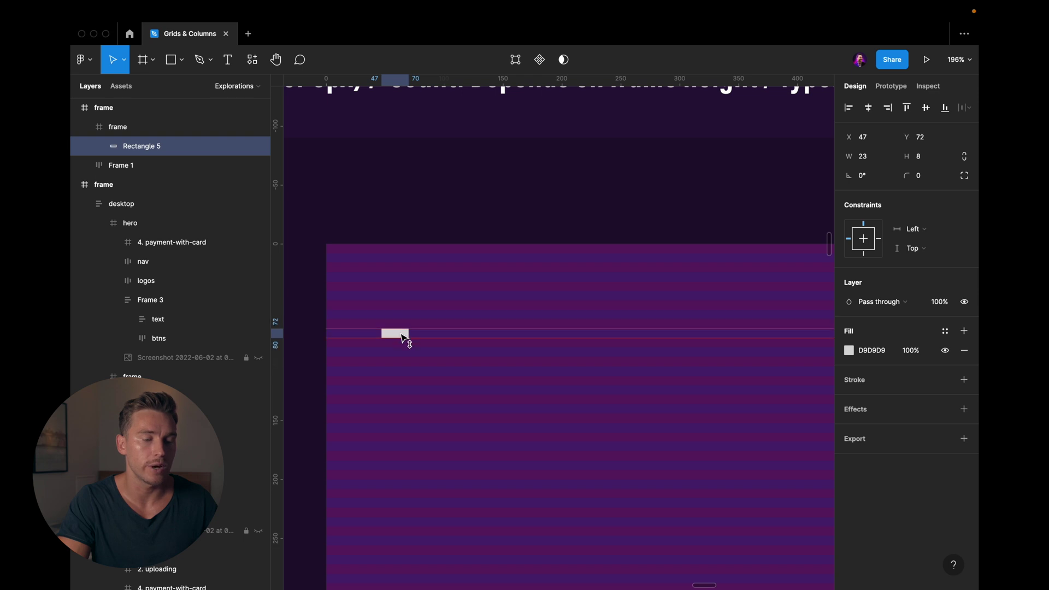
scroll(402, 338, down, 3)
key(Escape)
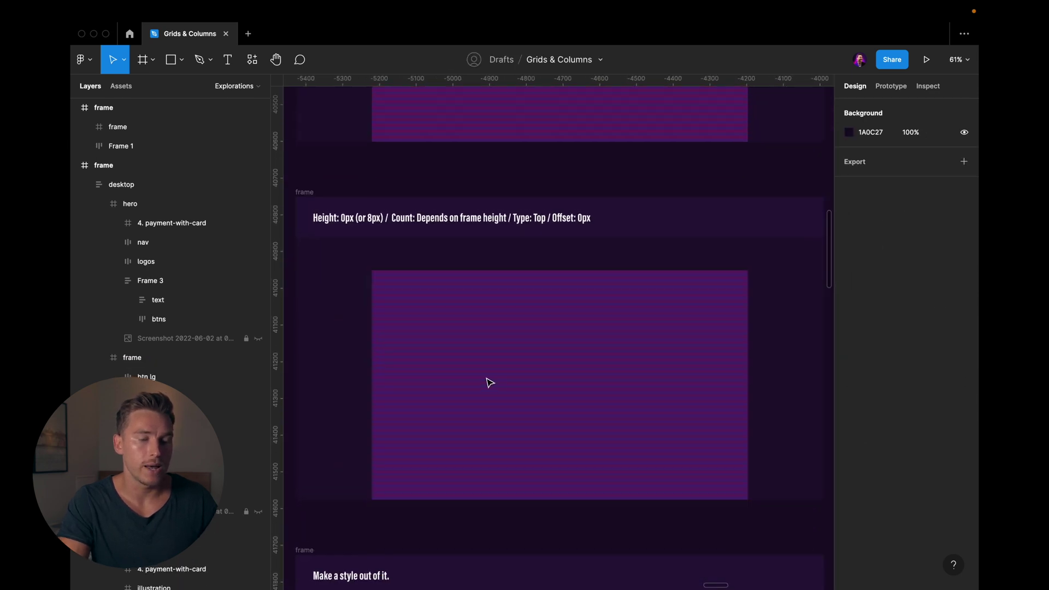
scroll(489, 381, up, 2)
key(ctrl+backslash)
scroll(490, 383, down, 10)
scroll(490, 382, up, 2)
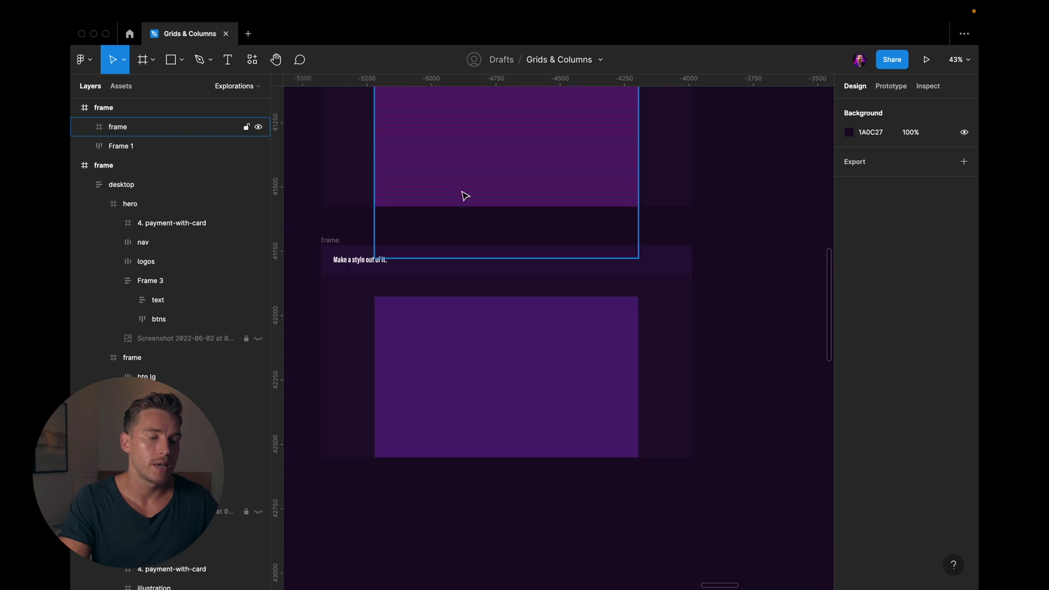
Step: Save the purple frame's row grid as a new grid style named '8px row grid'
click(465, 196)
scroll(539, 358, up, 5)
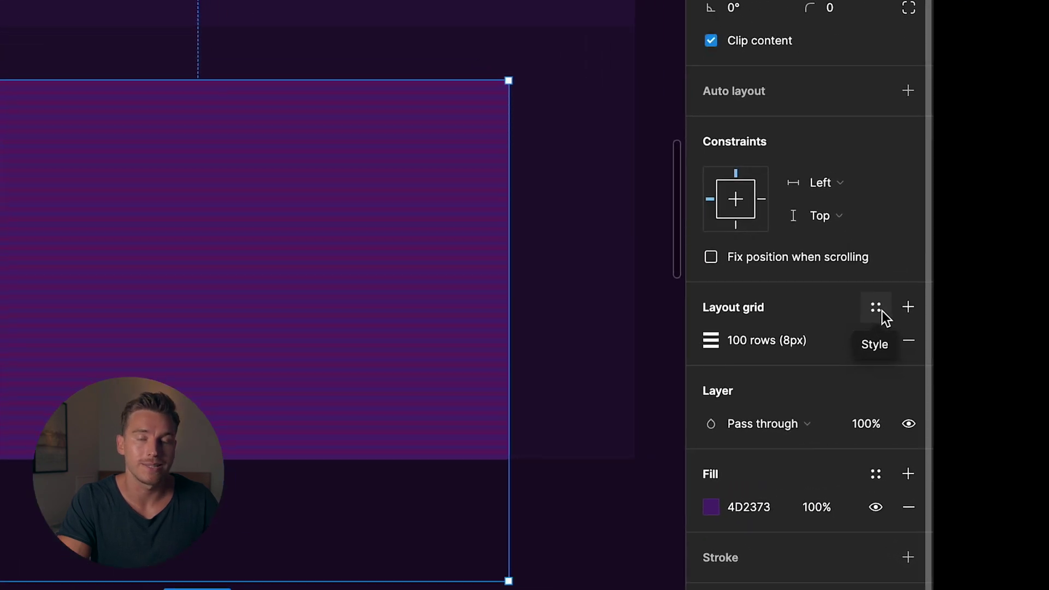
click(883, 309)
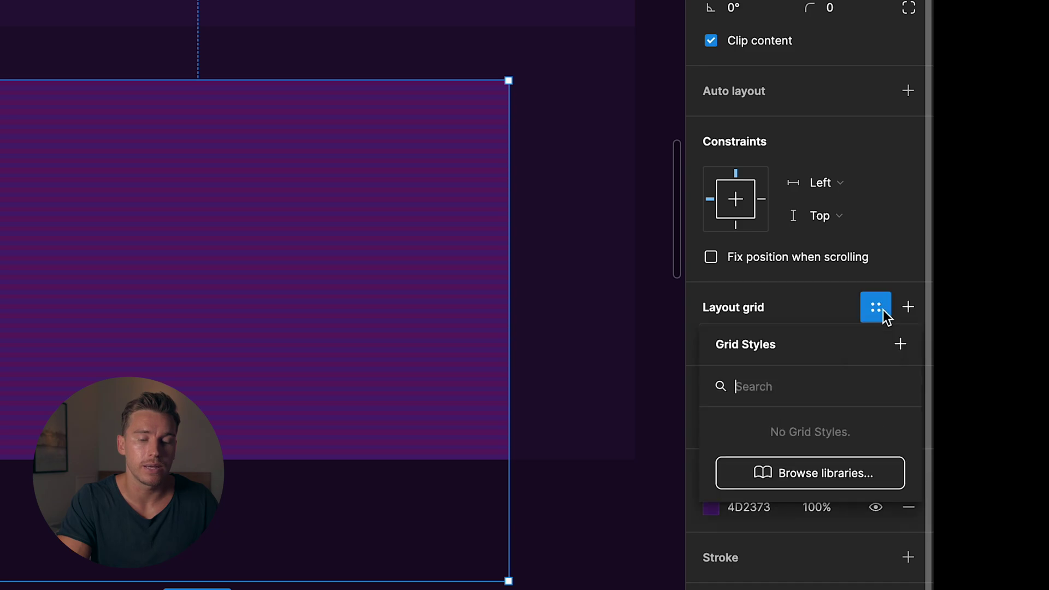
click(899, 344)
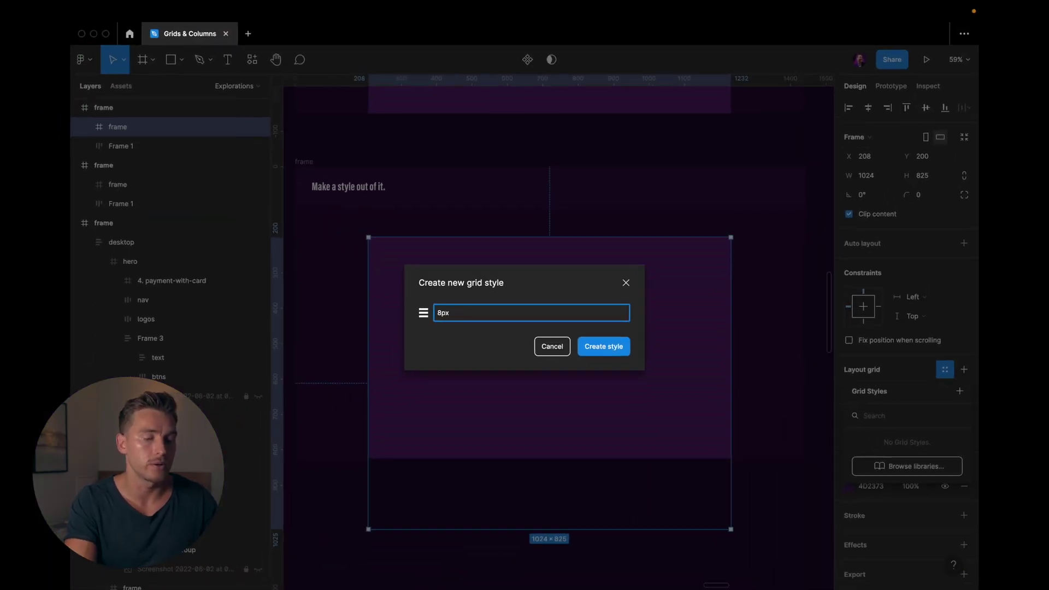
text(8px row grid)
key(Return)
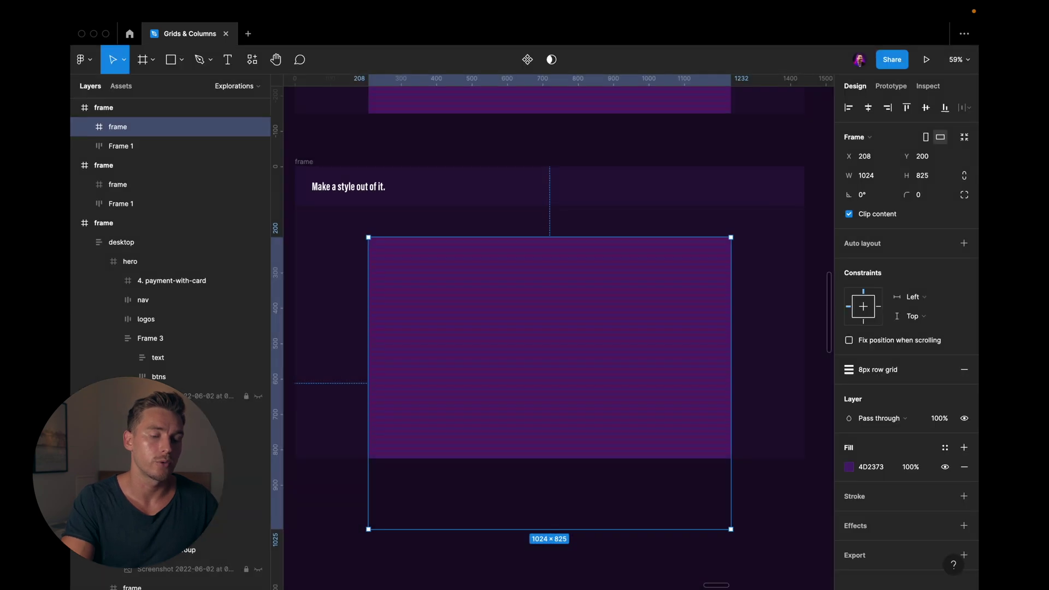
click(746, 333)
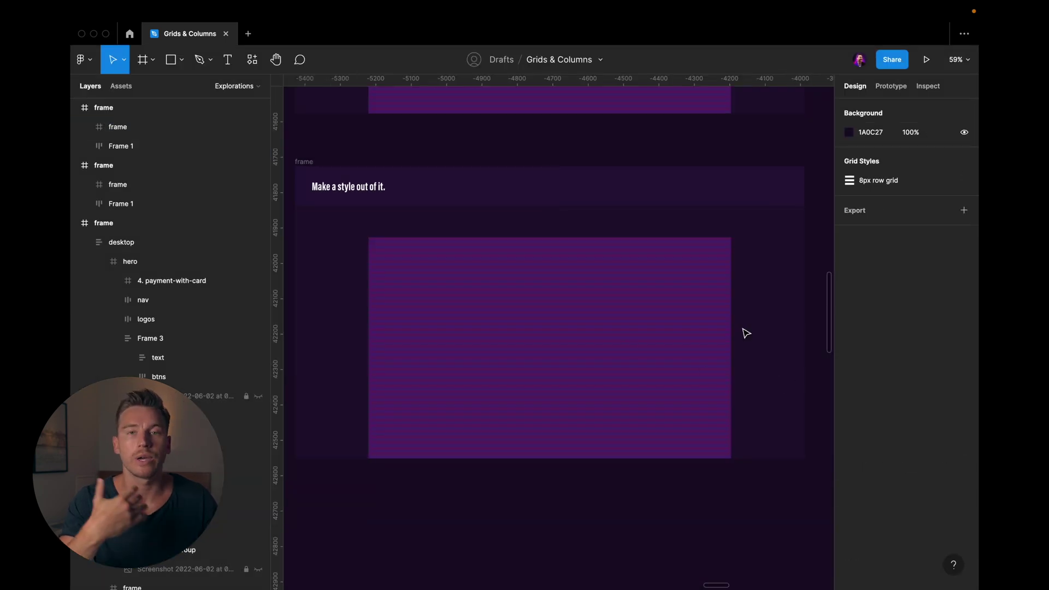
scroll(746, 333, down, 1)
Step: Draw a 476×476 frame below the purple frame and give it the 200F30 fill
key(f)
mouse_move(431, 480)
mouse_down()
mouse_move(596, 586)
mouse_move(600, 568)
mouse_up()
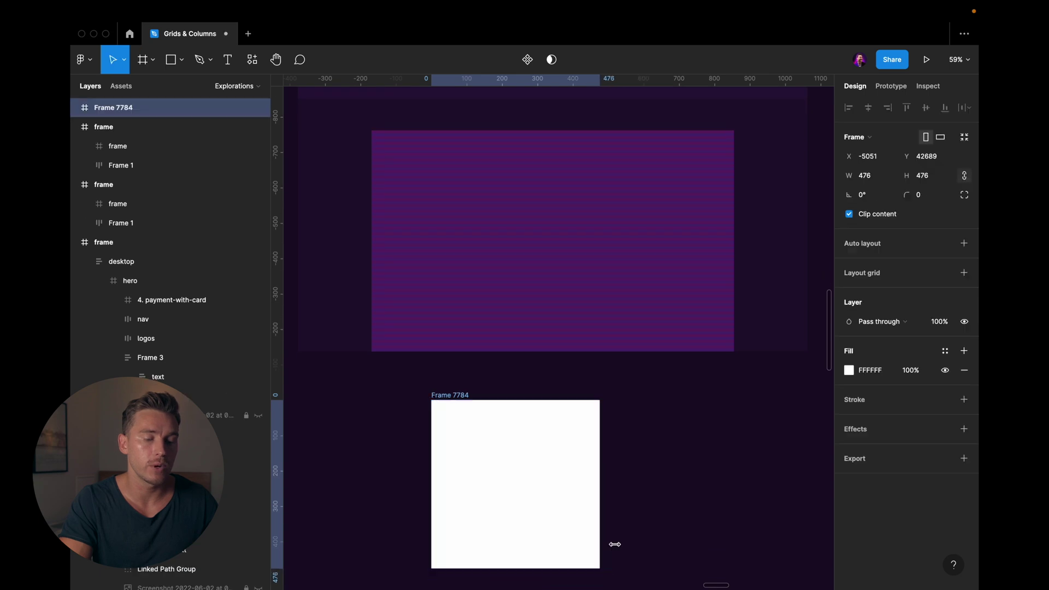
click(783, 290)
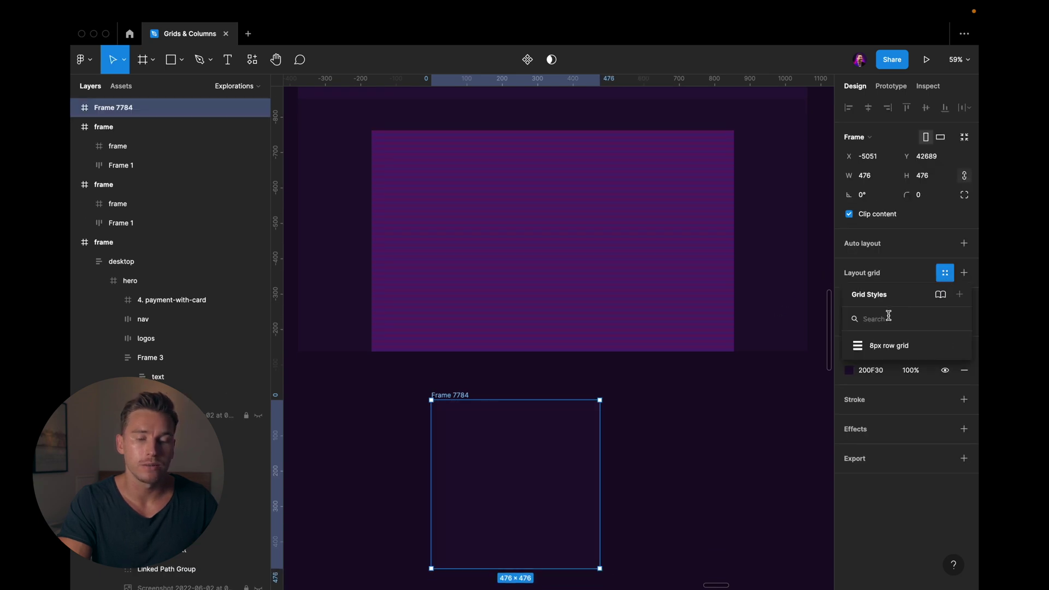
scroll(647, 455, down, 3)
click(651, 457)
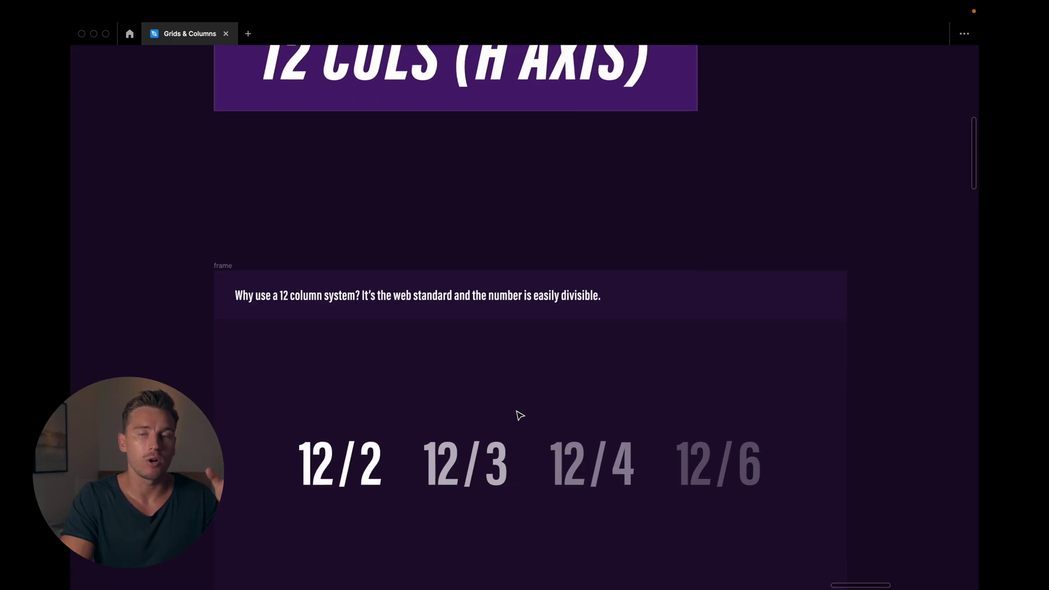
scroll(519, 415, down, 1)
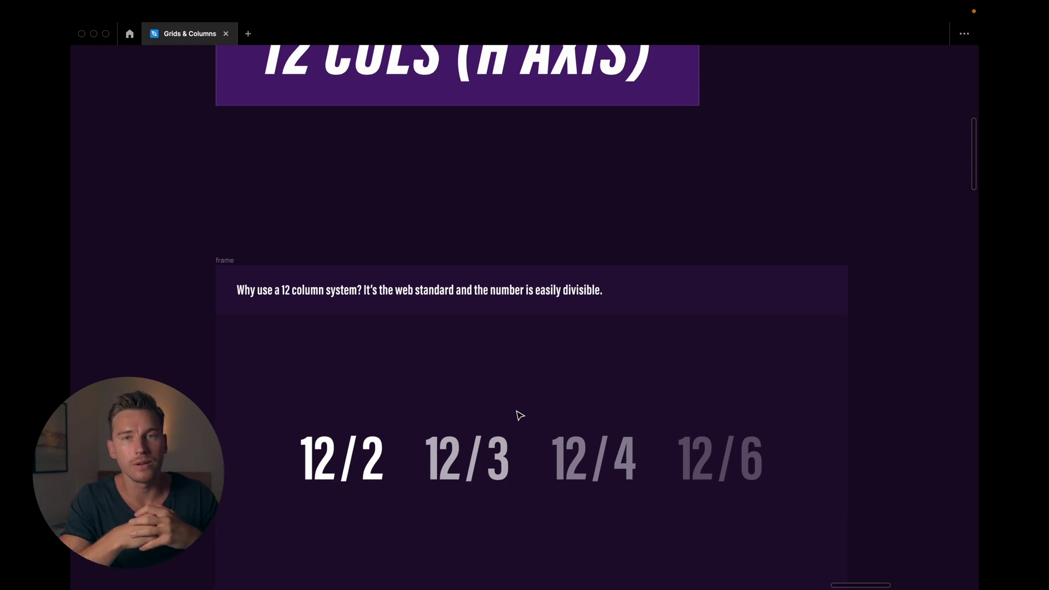
scroll(552, 355, up, 2)
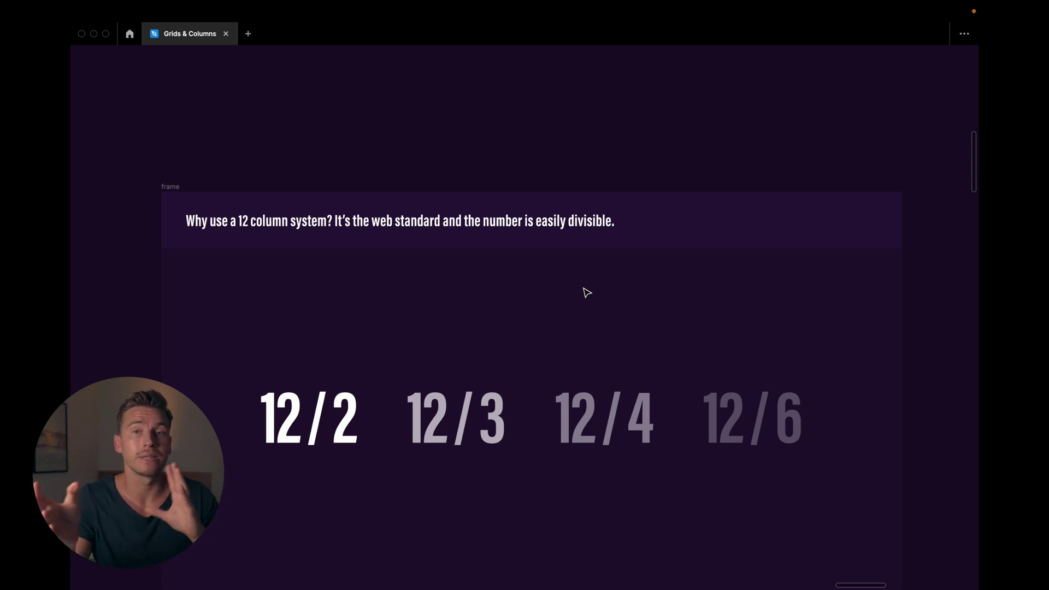
scroll(586, 293, down, 3)
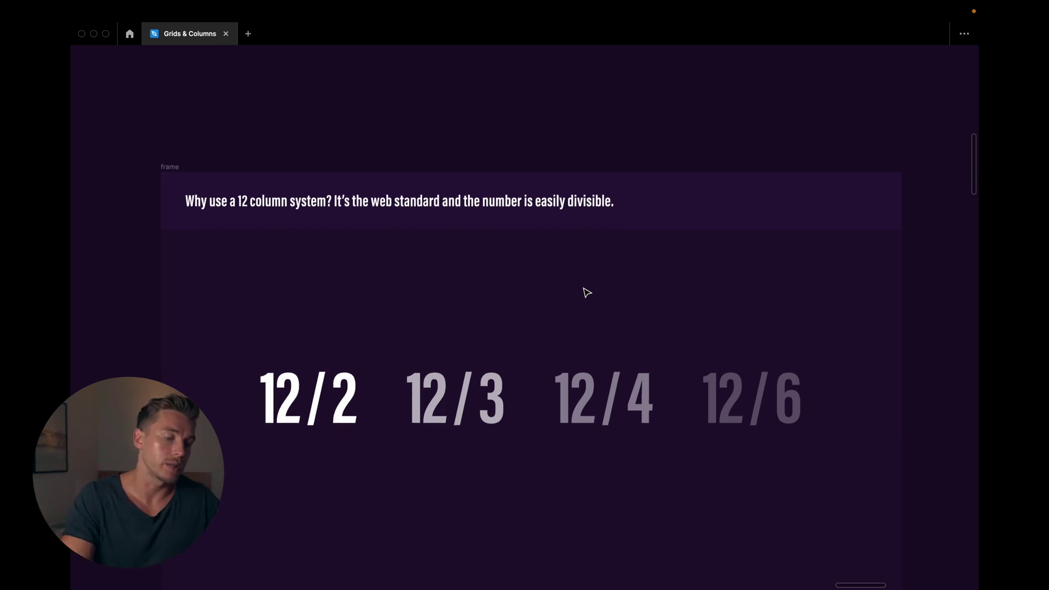
scroll(586, 292, down, 3)
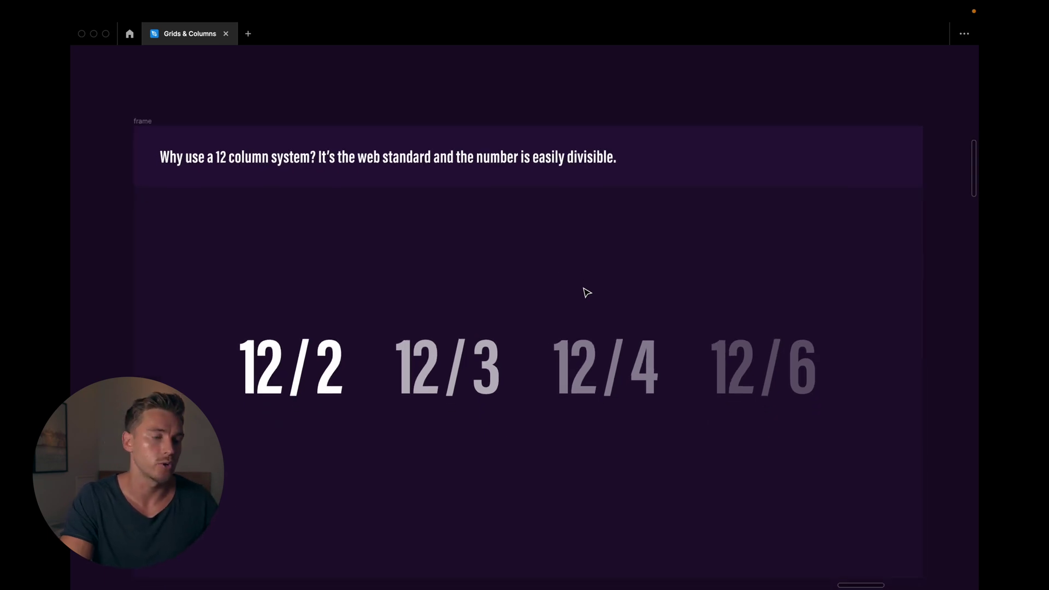
scroll(586, 292, down, 10)
Step: Resize the 1200×434 Center-type frame to show its 12 columns stay fixed, then restore the panels
scroll(587, 292, down, 1)
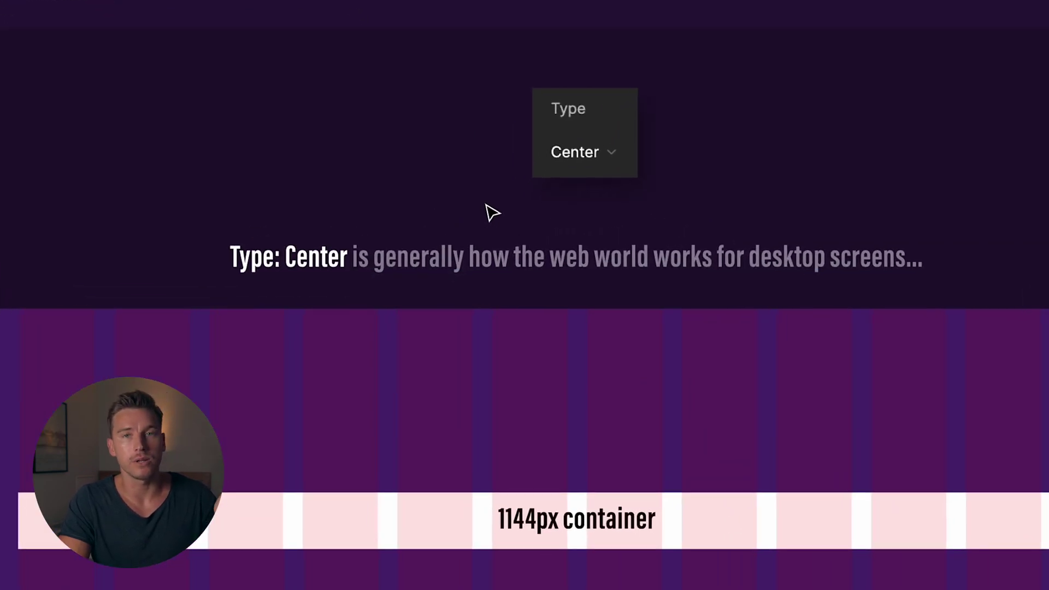
click(542, 371)
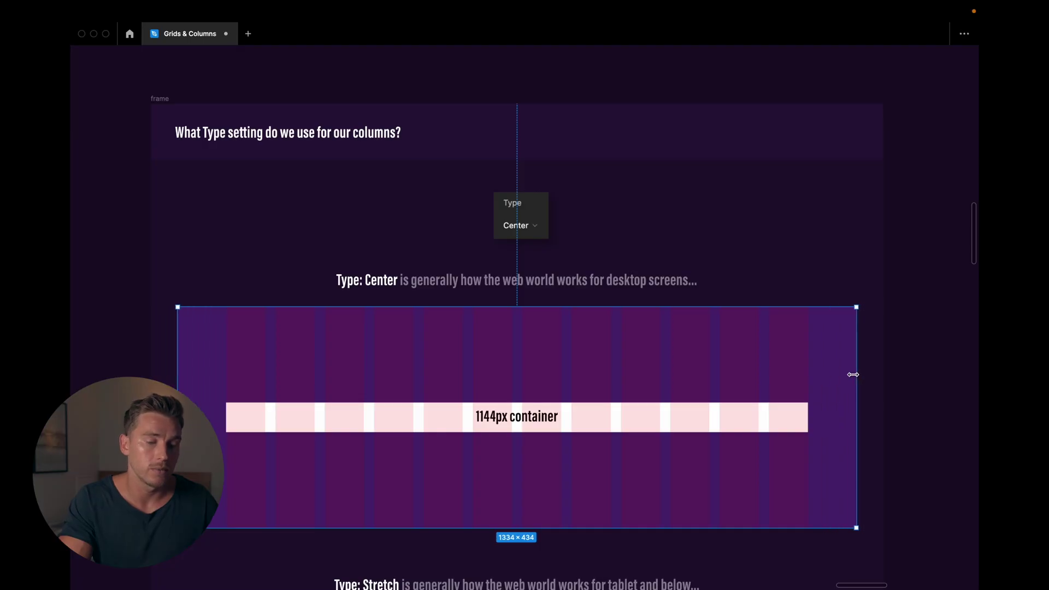
mouse_move(853, 374)
mouse_down()
mouse_move(823, 375)
mouse_move(867, 375)
mouse_up()
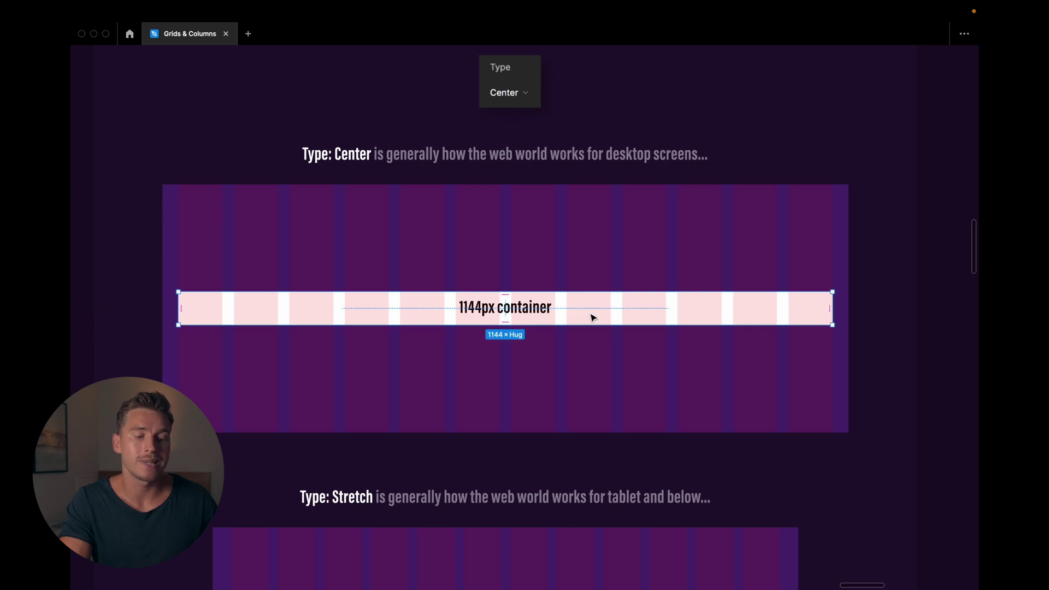
key(super+backslash)
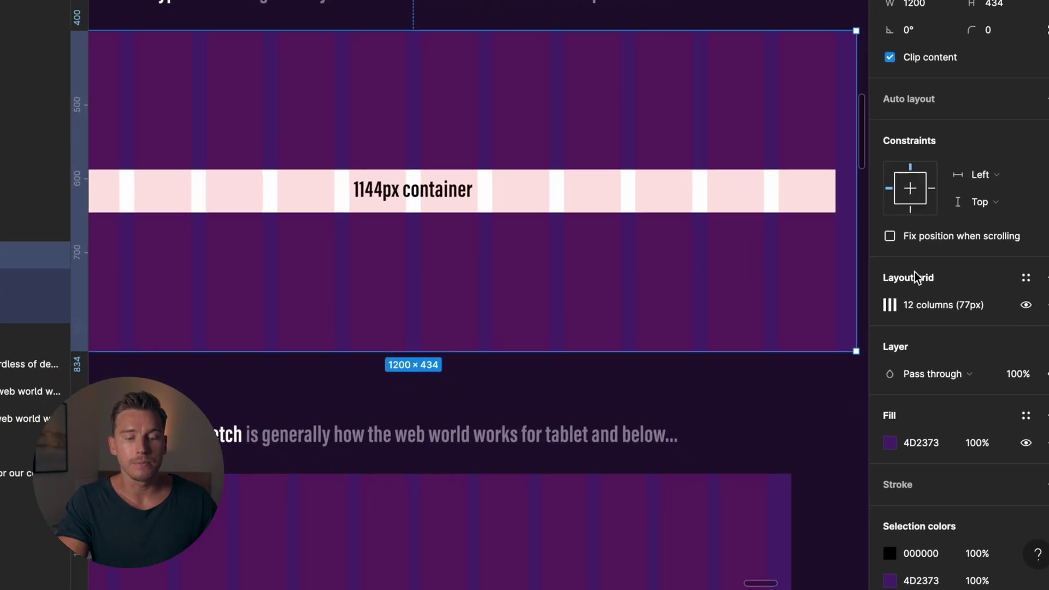
Step: Inspect the Center grid's 12 columns, 77 width and 20 gutter, then close the settings
click(849, 388)
click(765, 485)
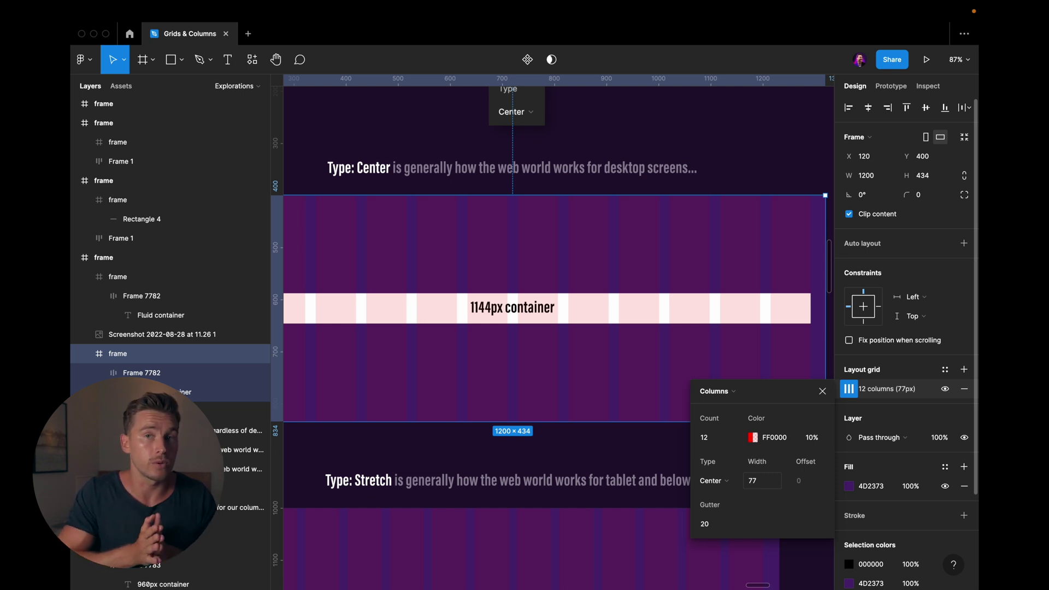
click(611, 412)
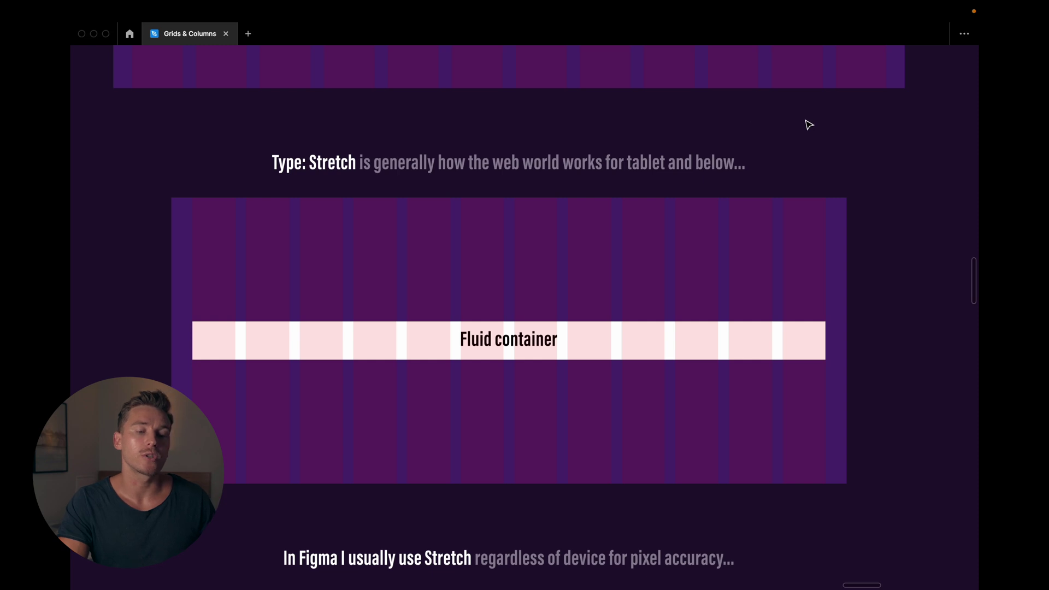
Step: Resize the Stretch frame to show its columns flexing, then scroll to the 'Gutter: 20px / Count: 12' frame
scroll(808, 125, down, 2)
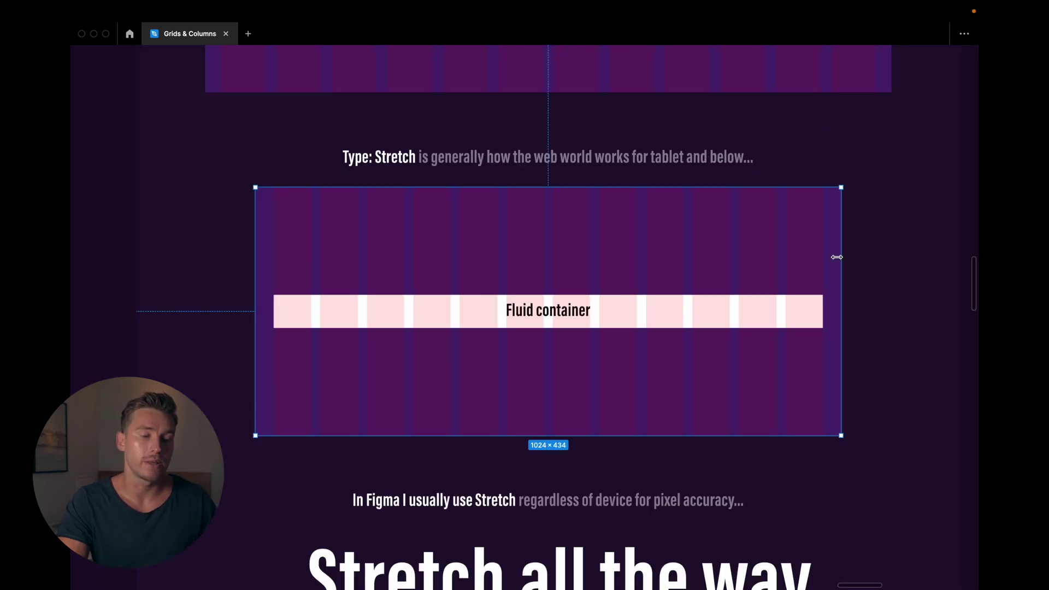
mouse_move(836, 256)
mouse_down()
mouse_move(900, 256)
mouse_move(776, 257)
mouse_move(903, 257)
mouse_move(773, 257)
mouse_move(895, 249)
mouse_move(801, 261)
mouse_move(838, 258)
mouse_up()
click(887, 241)
scroll(887, 241, up, 2)
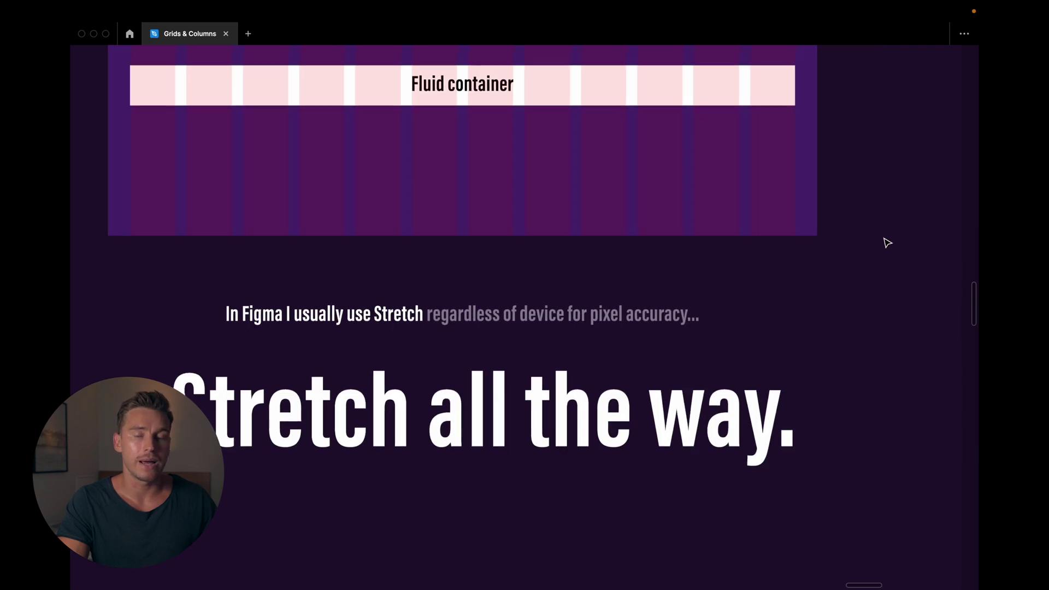
scroll(887, 240, down, 3)
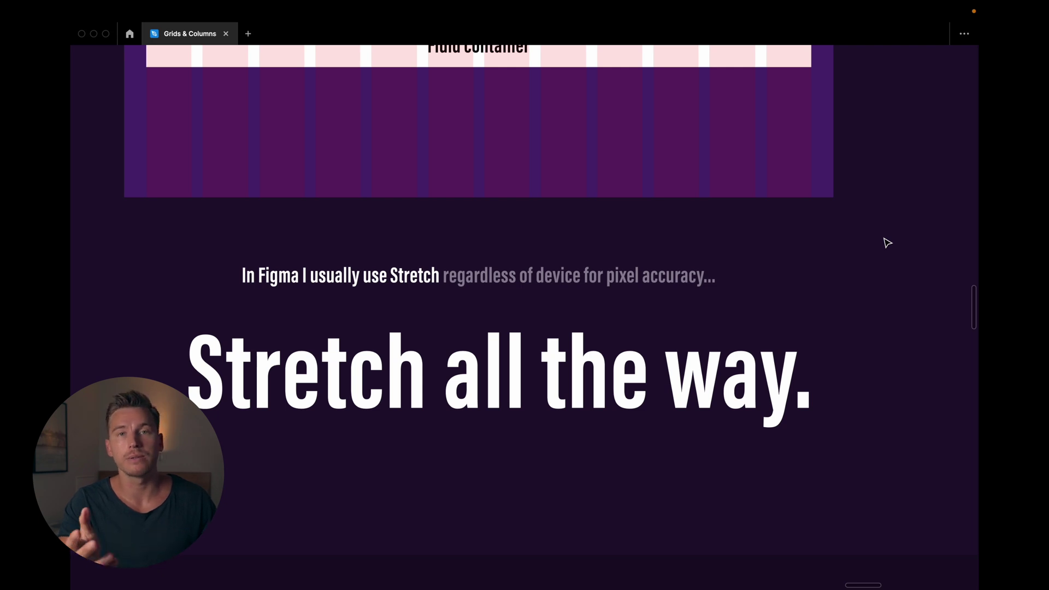
scroll(857, 244, up, 5)
scroll(858, 245, down, 1)
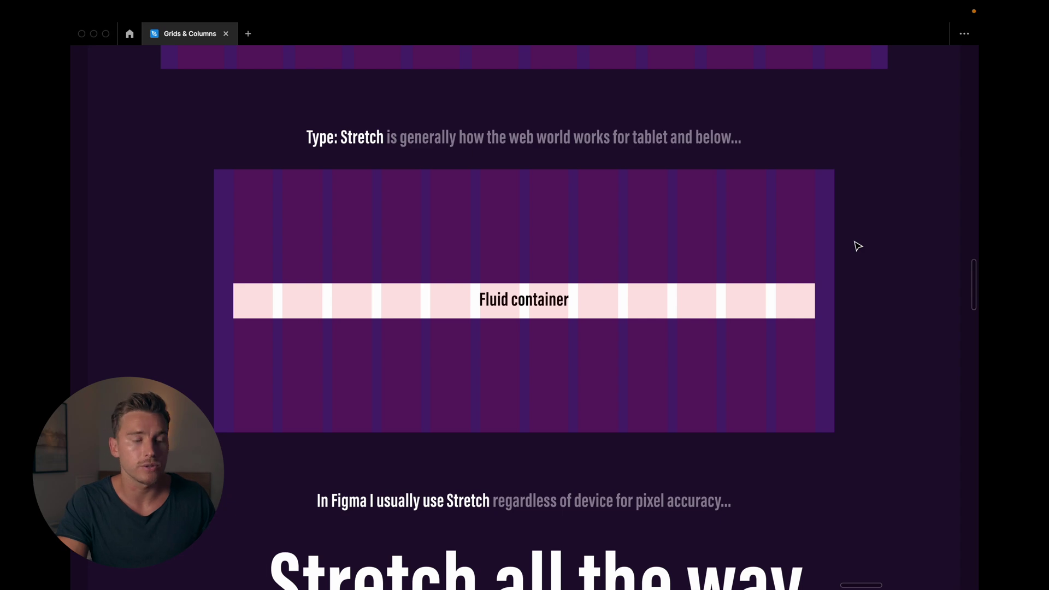
scroll(857, 246, up, 4)
scroll(858, 246, down, 1)
scroll(857, 245, down, 3)
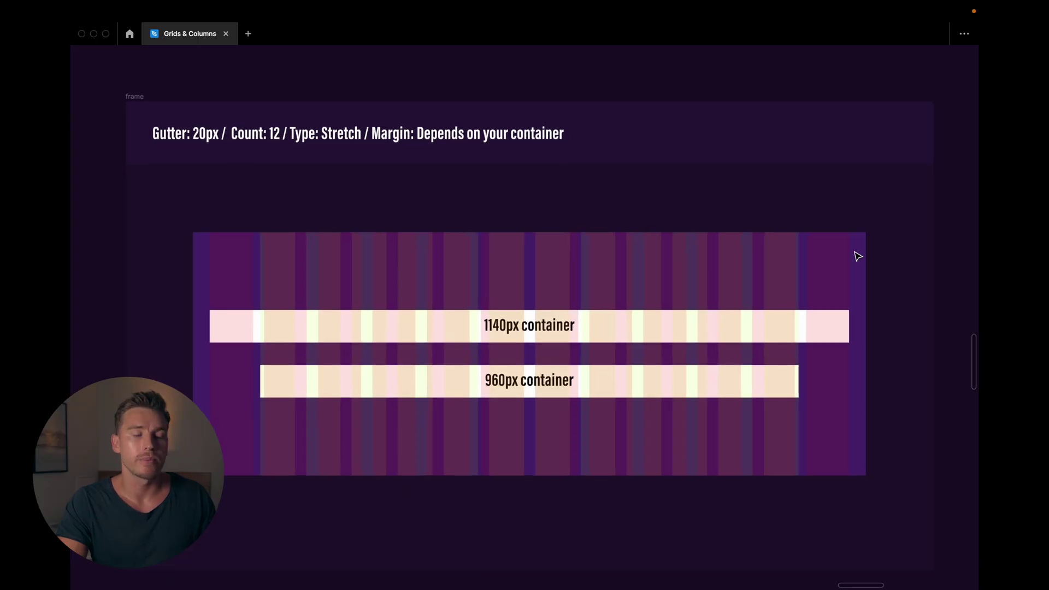
Step: Remove the extra 5-column layout grid from the 1140px/960px container frame
key(ctrl+backslash)
scroll(652, 270, down, 3)
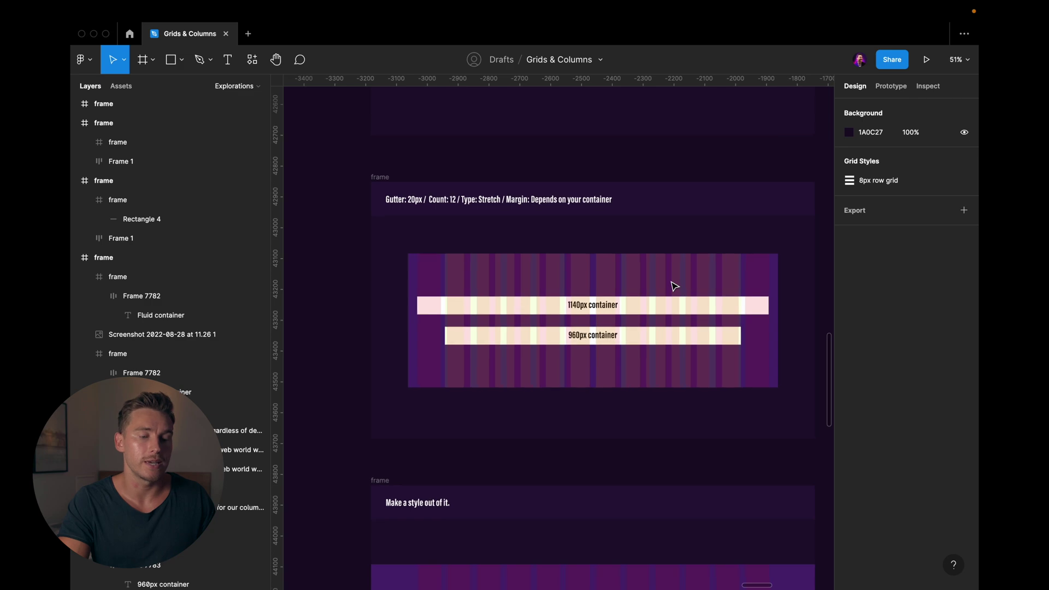
click(694, 263)
click(956, 305)
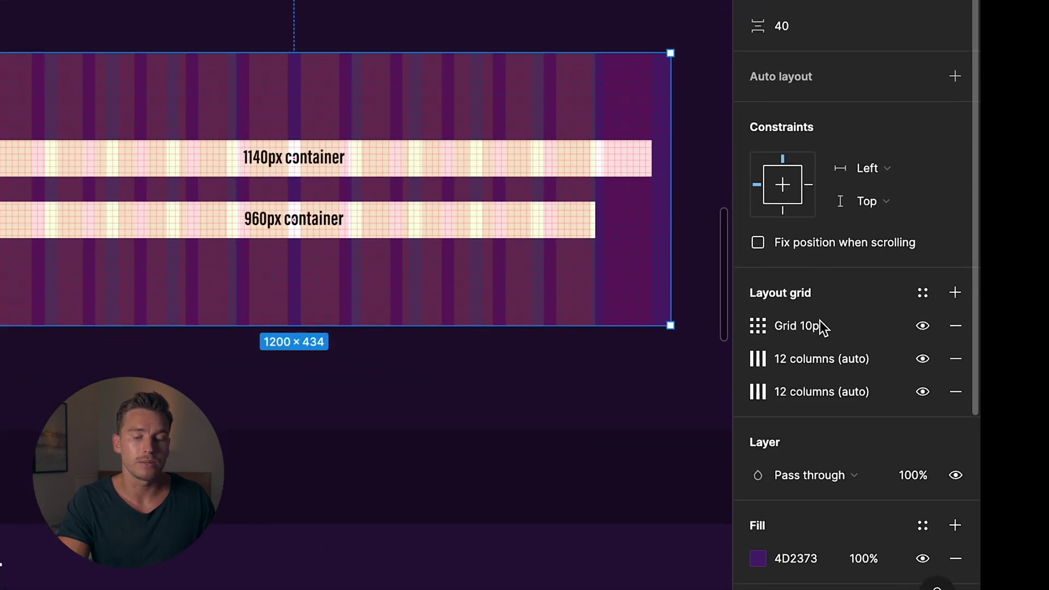
click(758, 326)
click(538, 330)
click(553, 353)
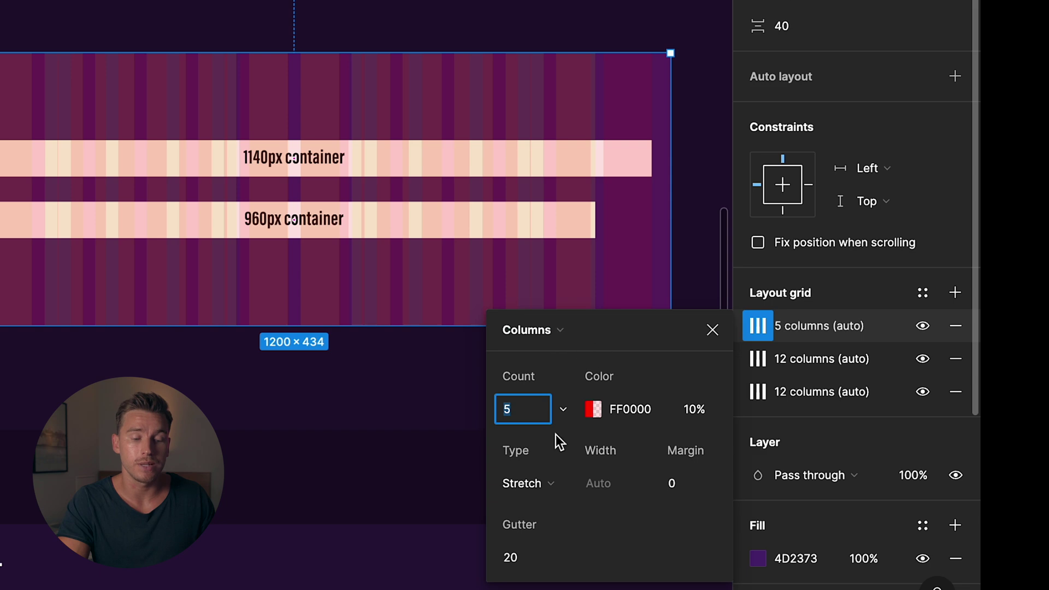
click(712, 329)
click(956, 326)
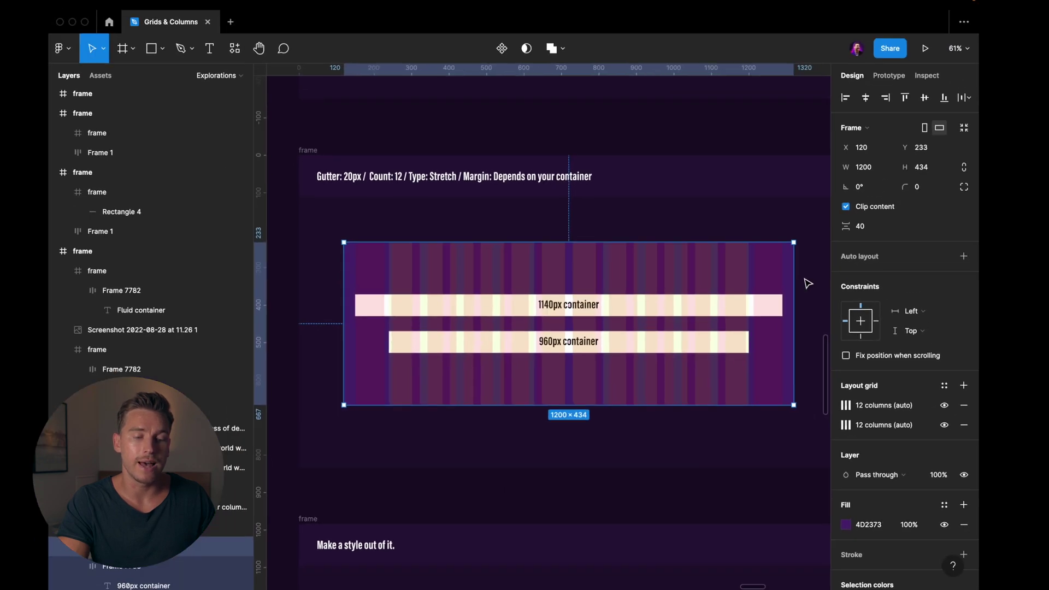
Step: Inspect the settings of both 12-column stretch grids on the outer 1200px frame
key(ctrl+backslash)
key(shift+2)
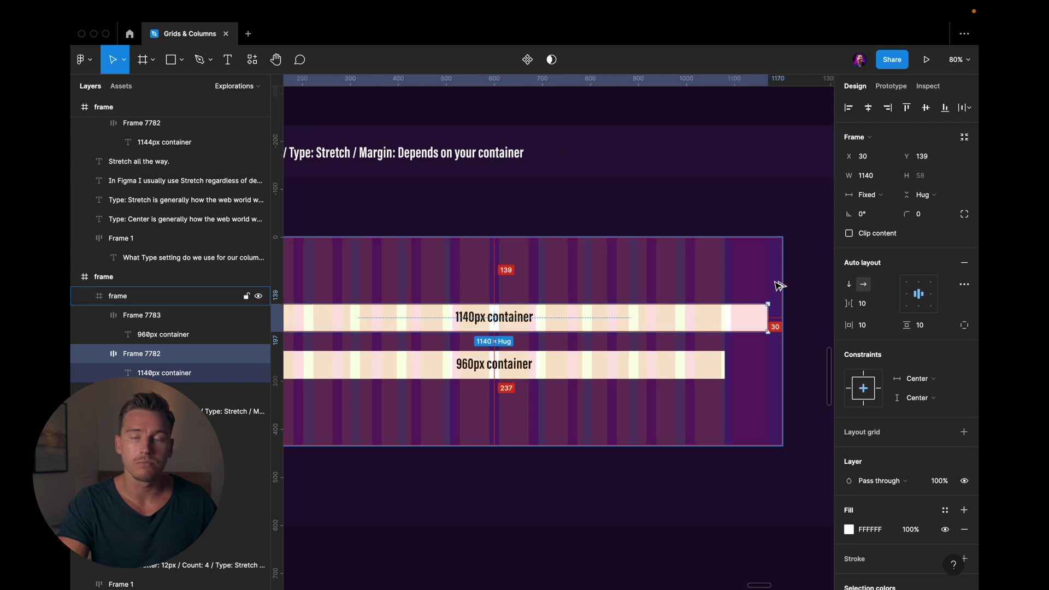
key(Escape)
click(776, 303)
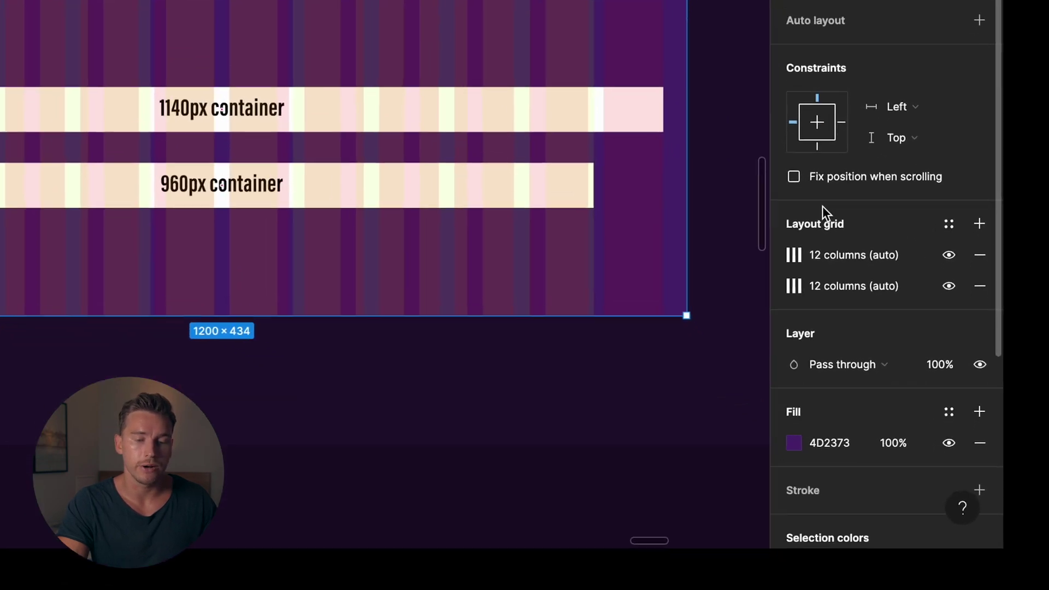
click(850, 408)
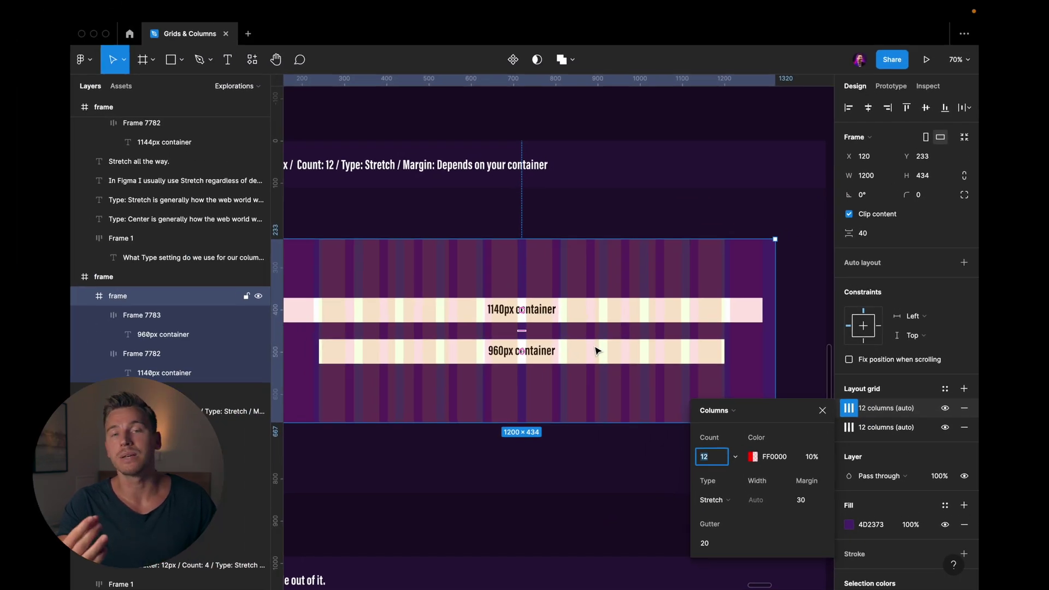
click(597, 351)
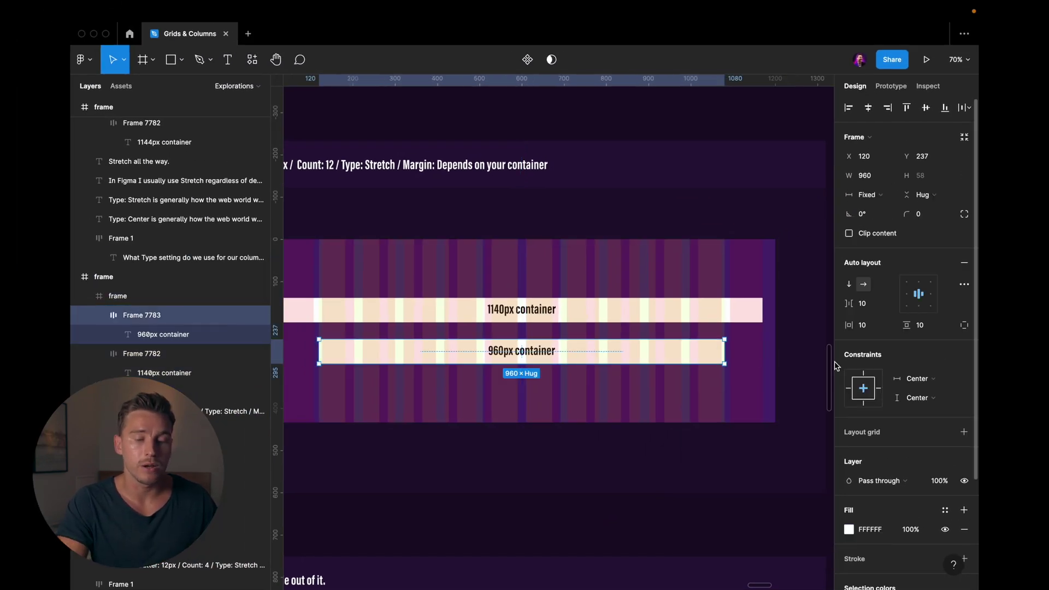
click(768, 281)
click(849, 421)
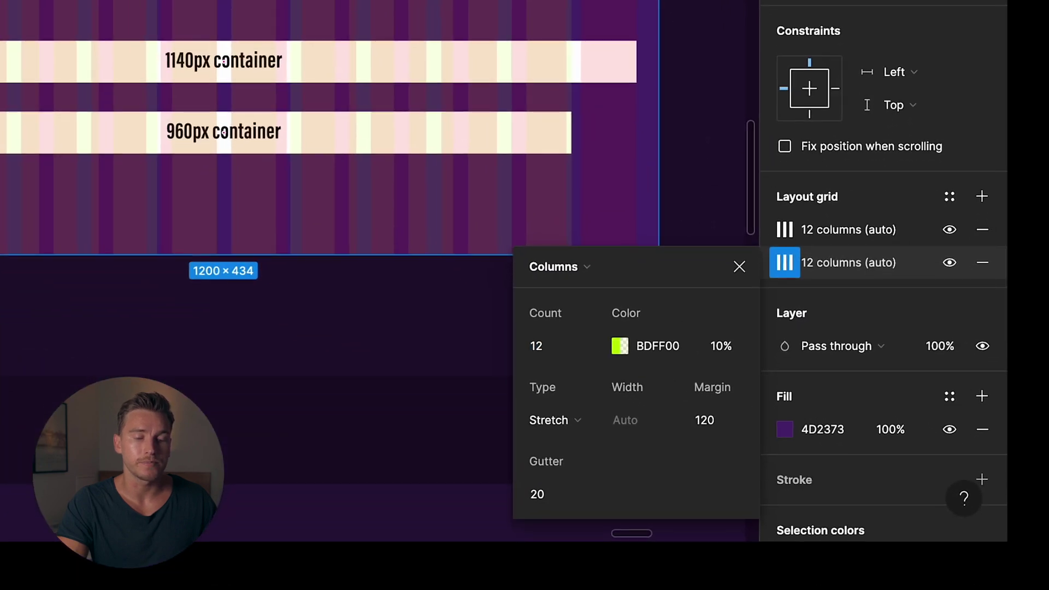
Step: Hide the interface, zoom to fit and jump to the 'Make a style out of it.' frame
key(super+backslash)
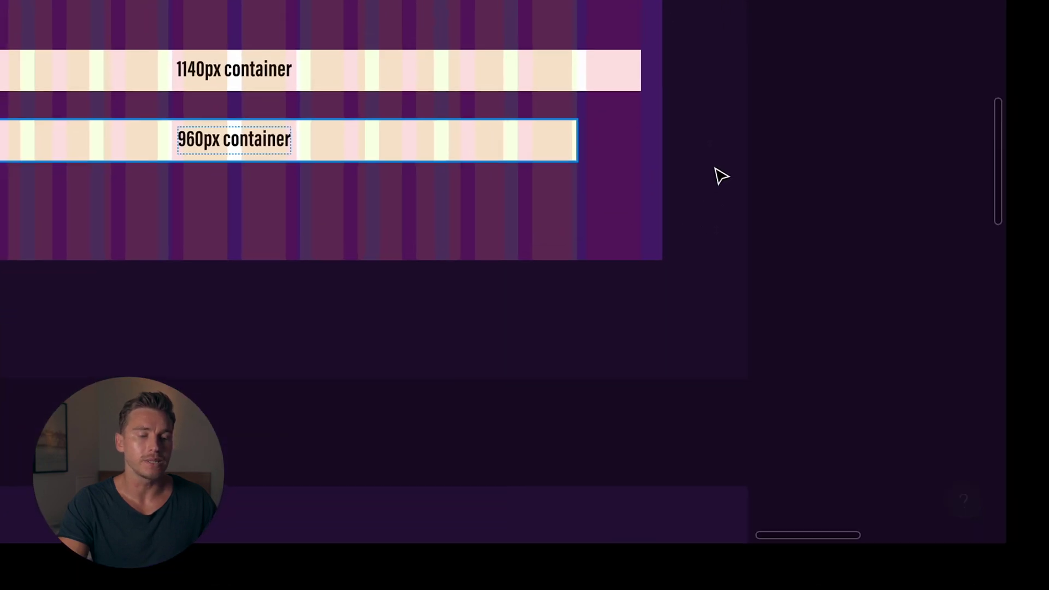
key(shift+1)
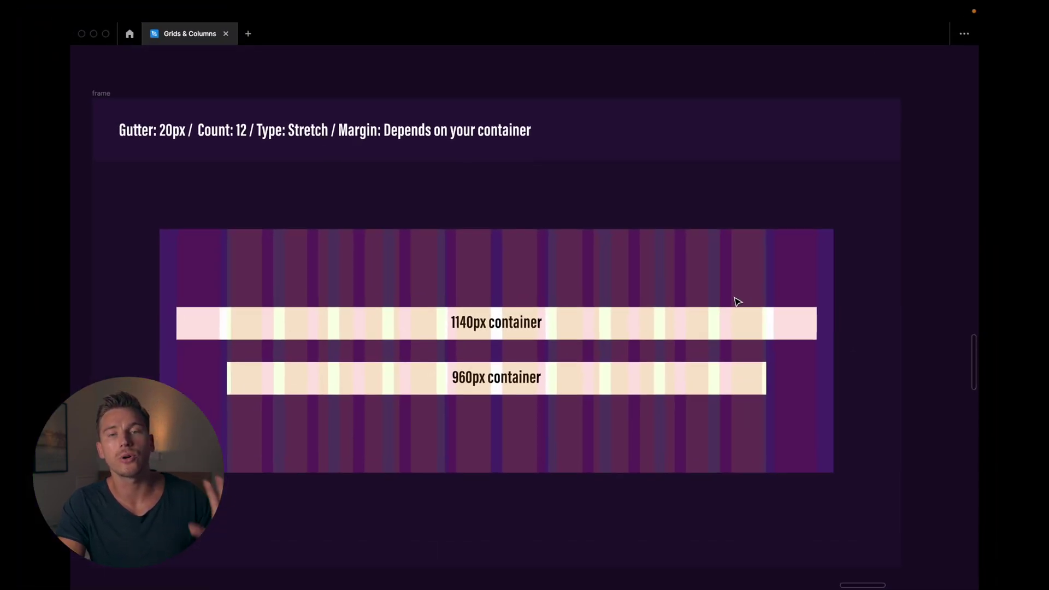
key(n)
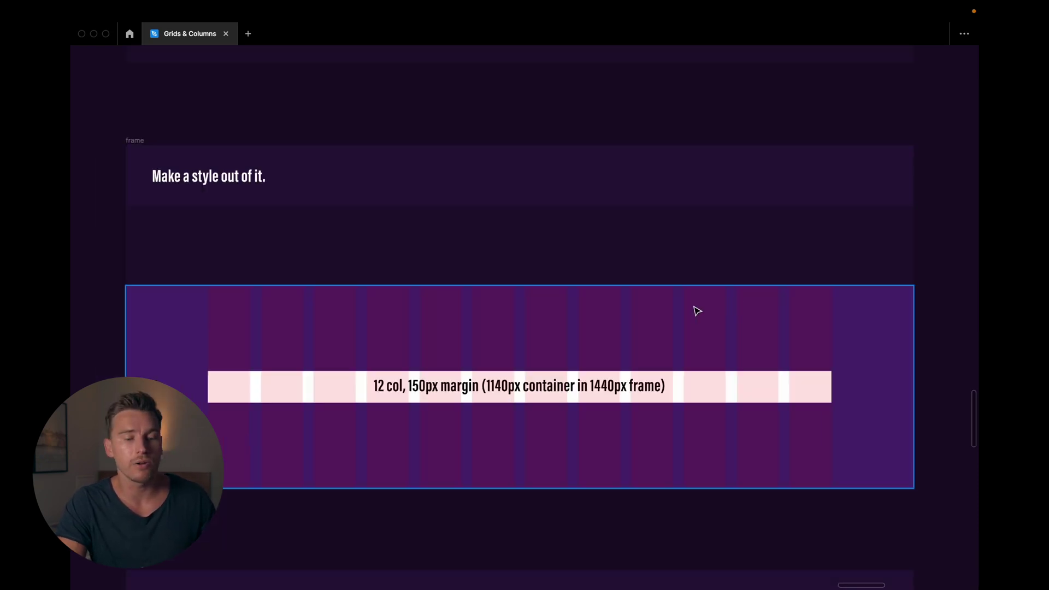
Step: Copy the frame's label wording to use as the new grid style's name
scroll(819, 368, down, 2)
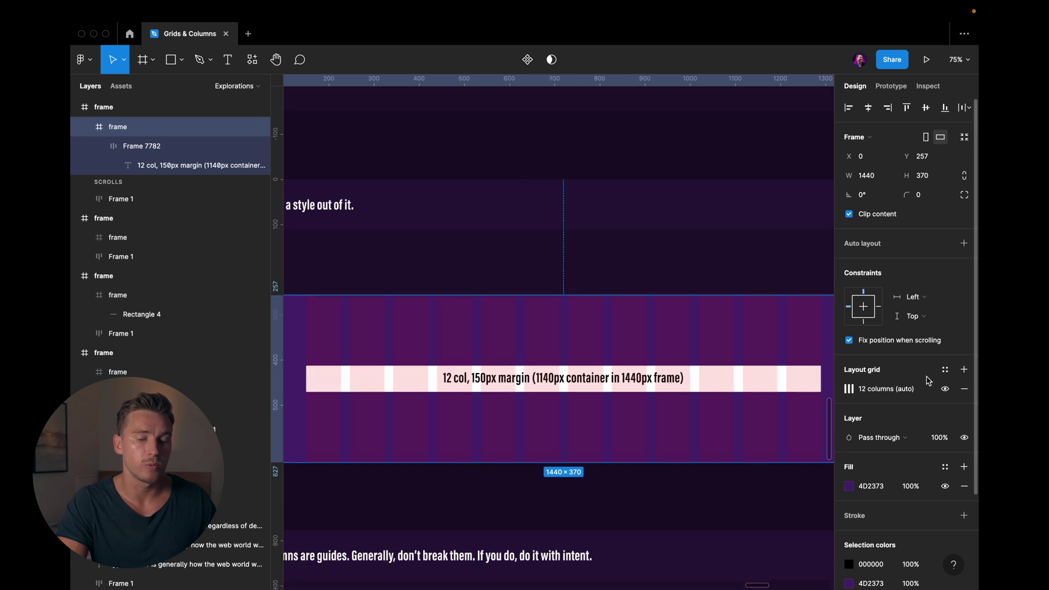
click(945, 371)
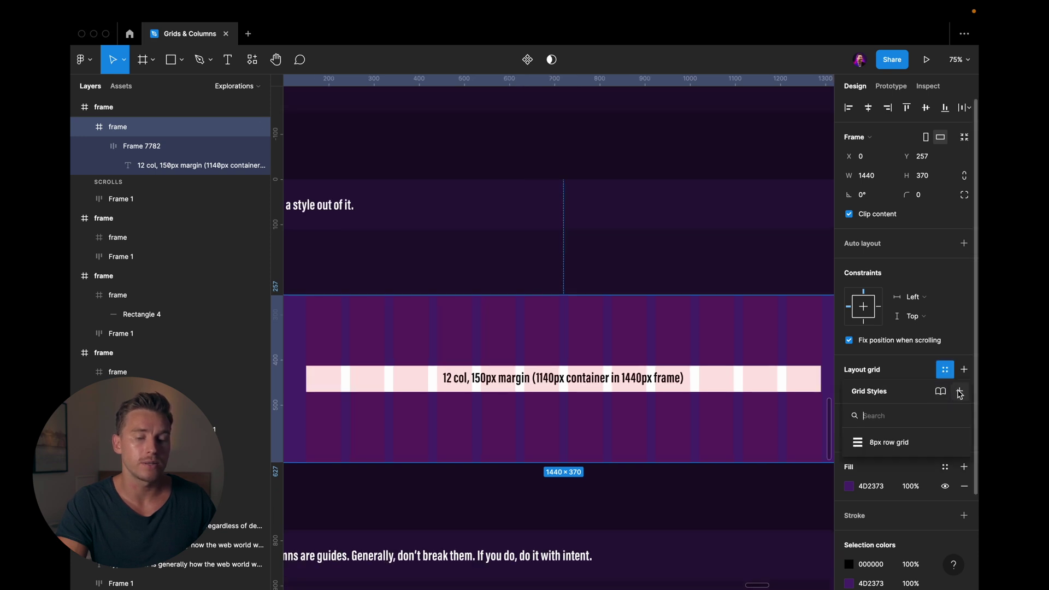
click(959, 393)
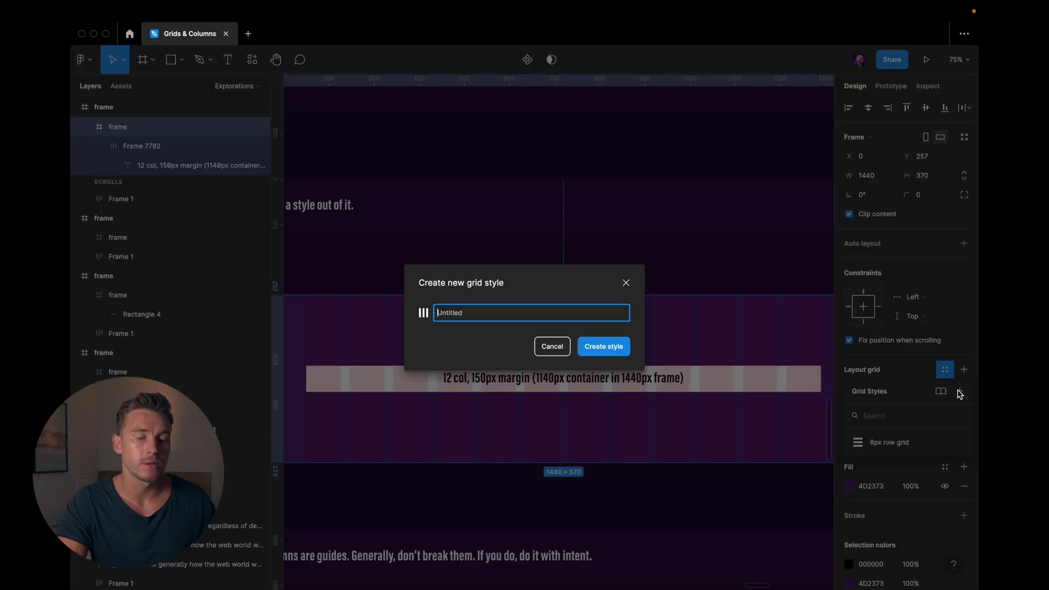
click(626, 283)
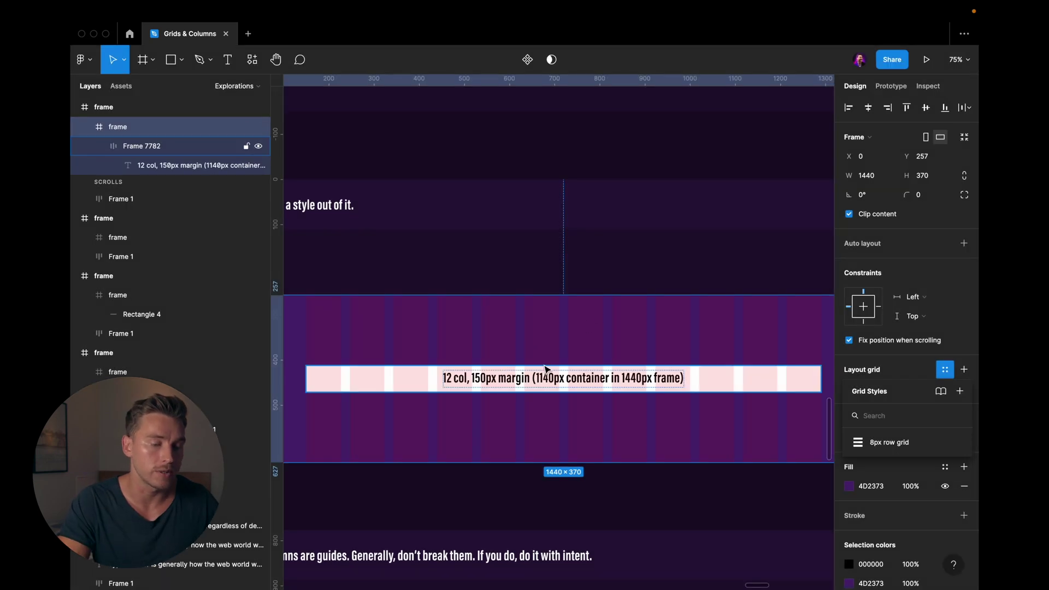
click(201, 165)
key(Escape)
scroll(559, 333, up, 1)
scroll(558, 333, up, 2)
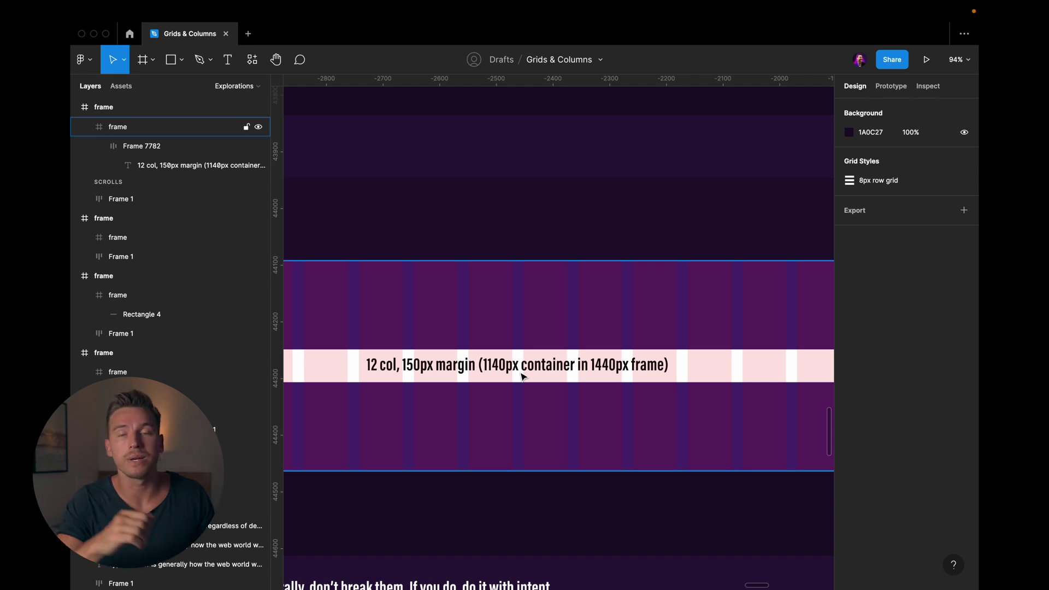
Step: Create a grid style from the 1440px frame named '12 col, 150px margin (1140px container in 1440px frame)'
click(754, 304)
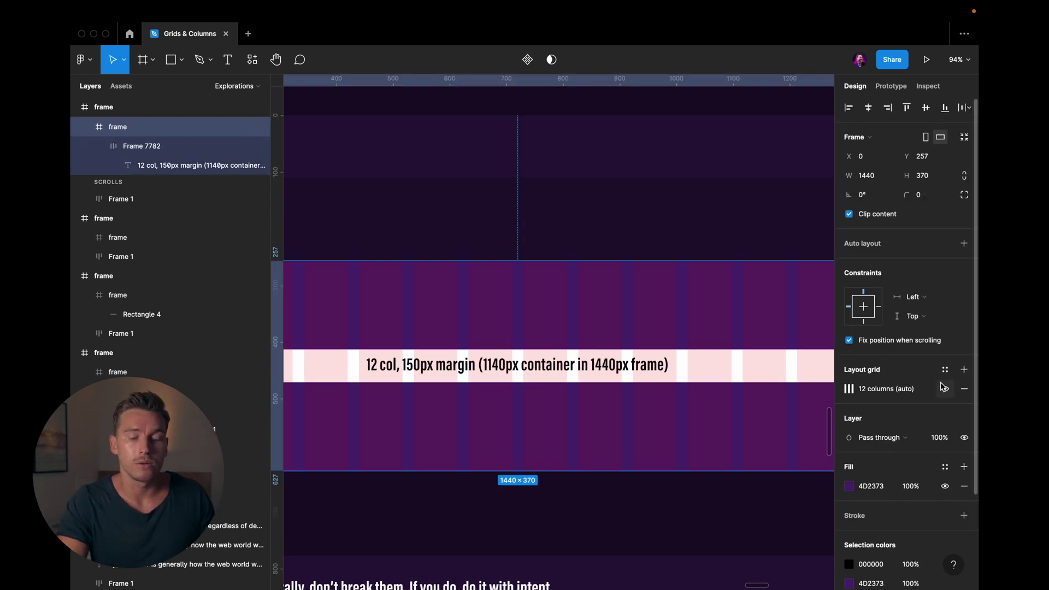
click(944, 369)
click(960, 392)
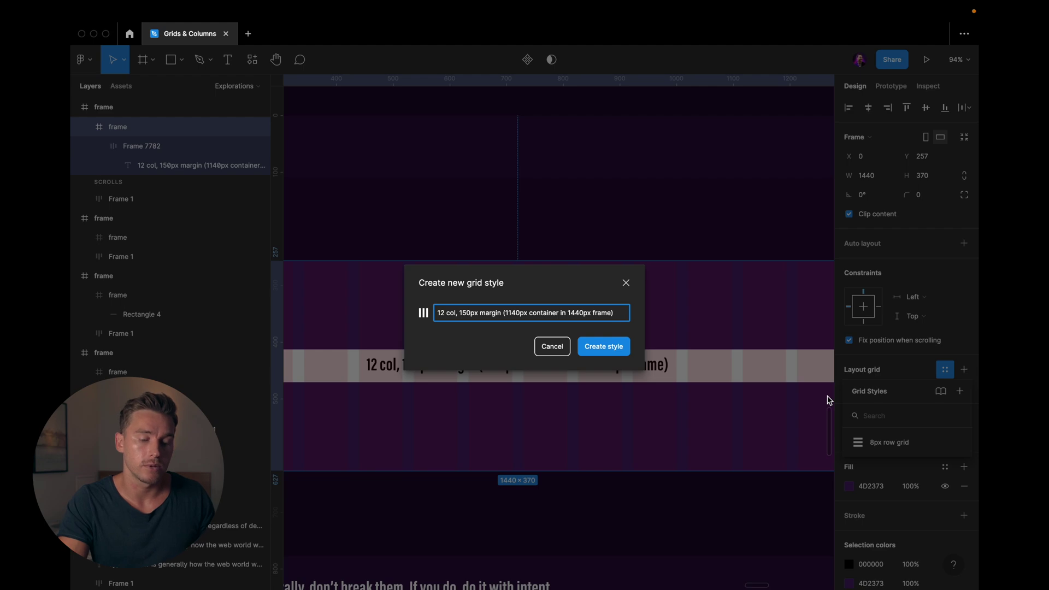
key(Return)
key(Escape)
scroll(670, 326, down, 3)
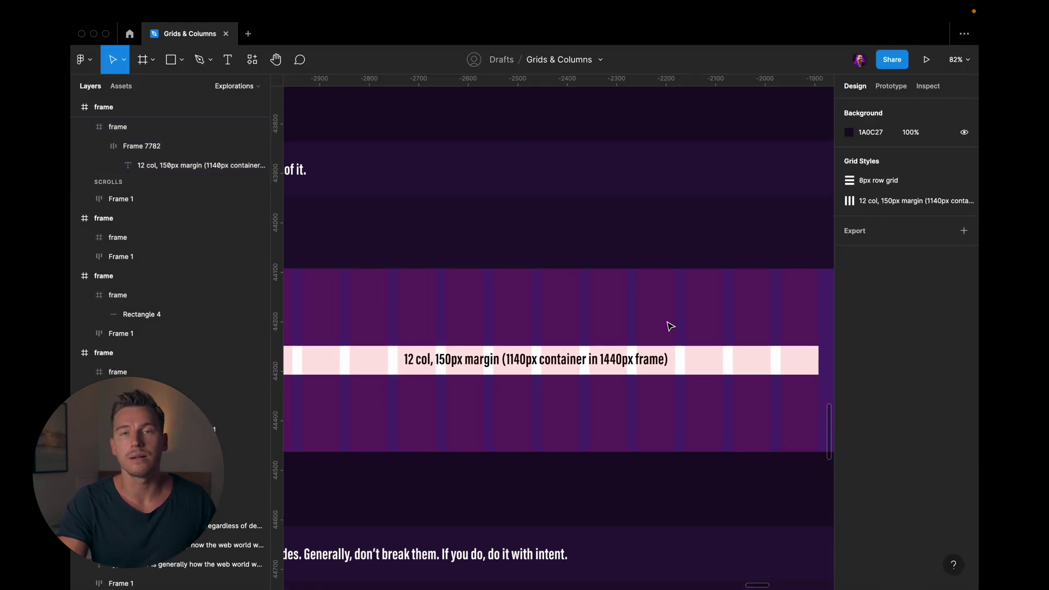
key(ctrl+backslash)
scroll(671, 326, down, 10)
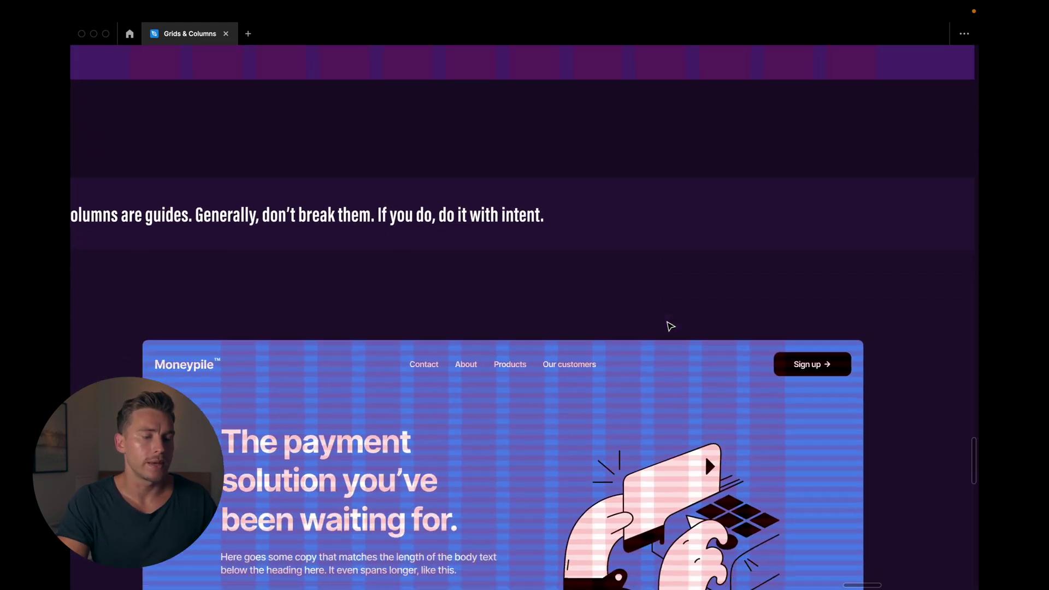
scroll(671, 326, down, 3)
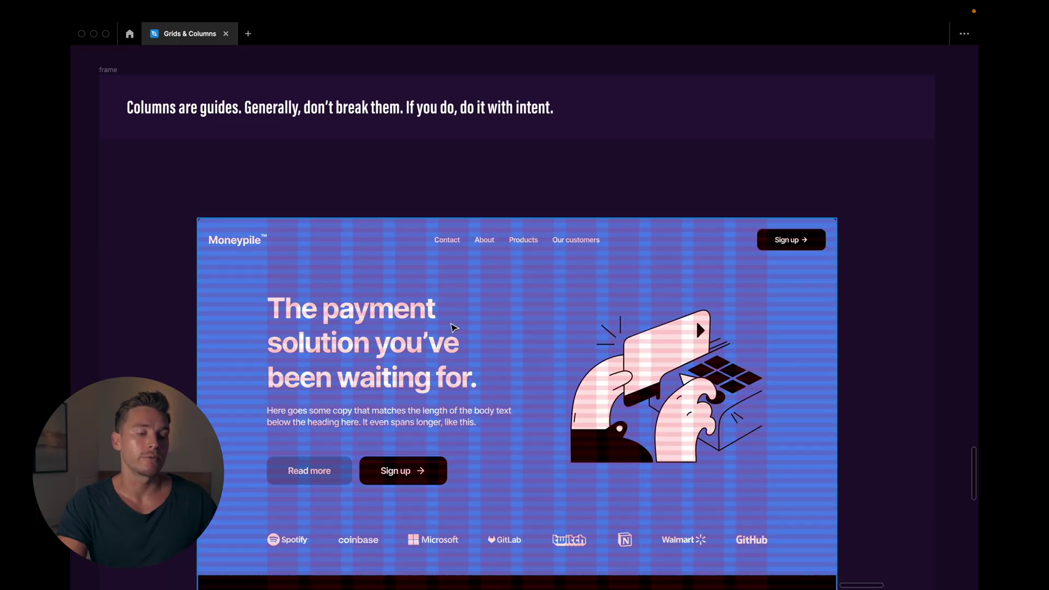
click(452, 327)
scroll(452, 327, up, 3)
double_click(452, 327)
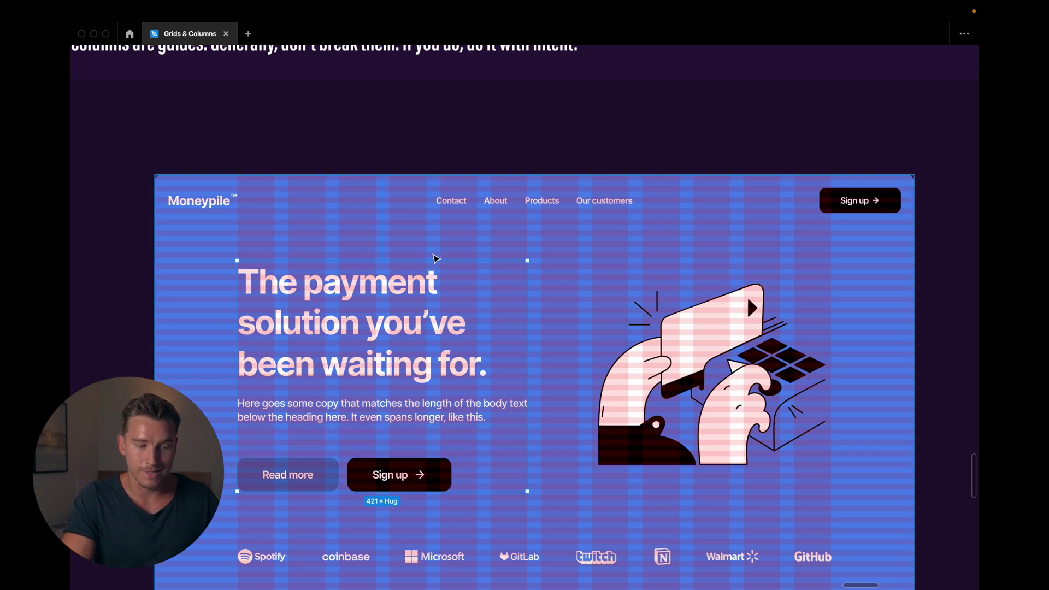
click(718, 354)
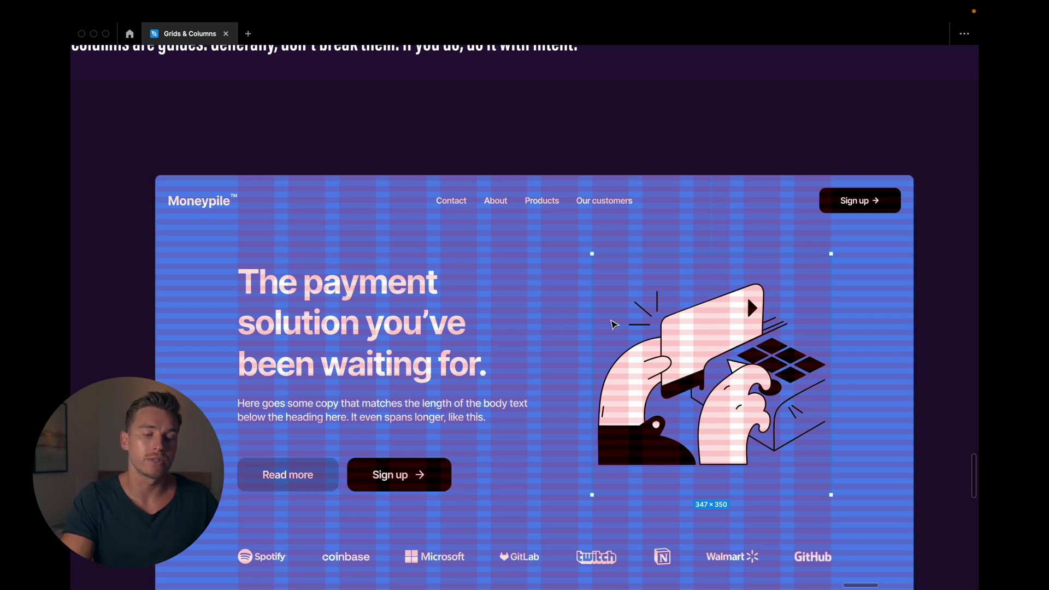
scroll(541, 317, down, 5)
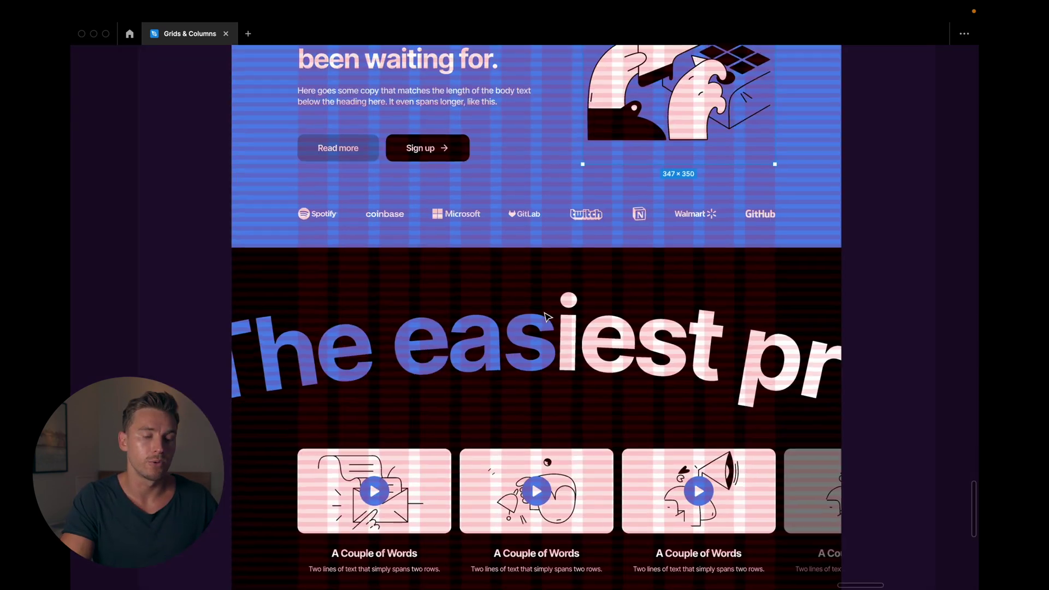
scroll(543, 316, up, 2)
scroll(543, 314, down, 2)
scroll(403, 386, down, 2)
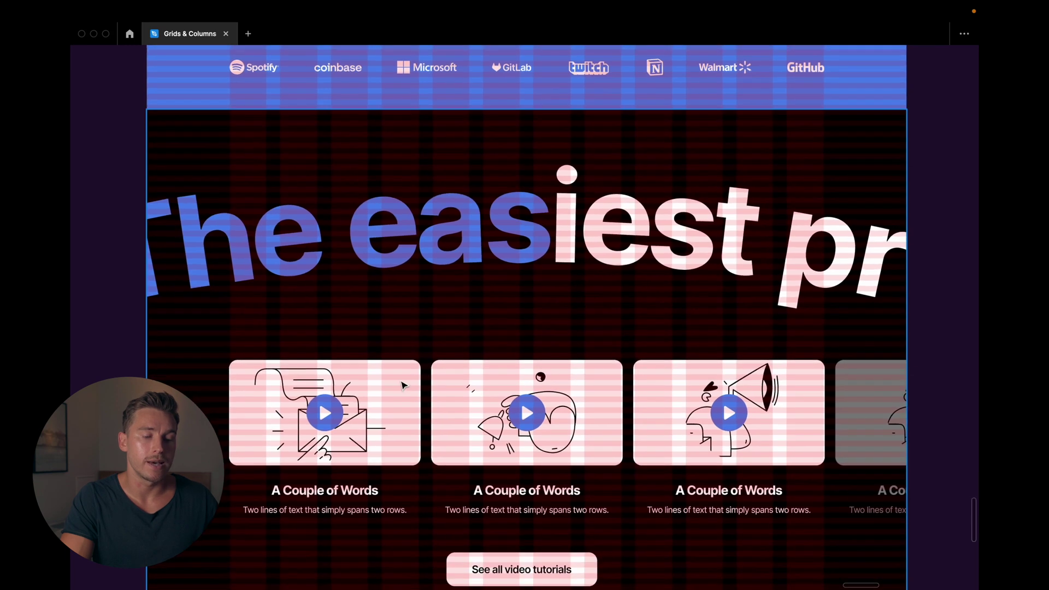
click(403, 386)
click(403, 386)
click(568, 399)
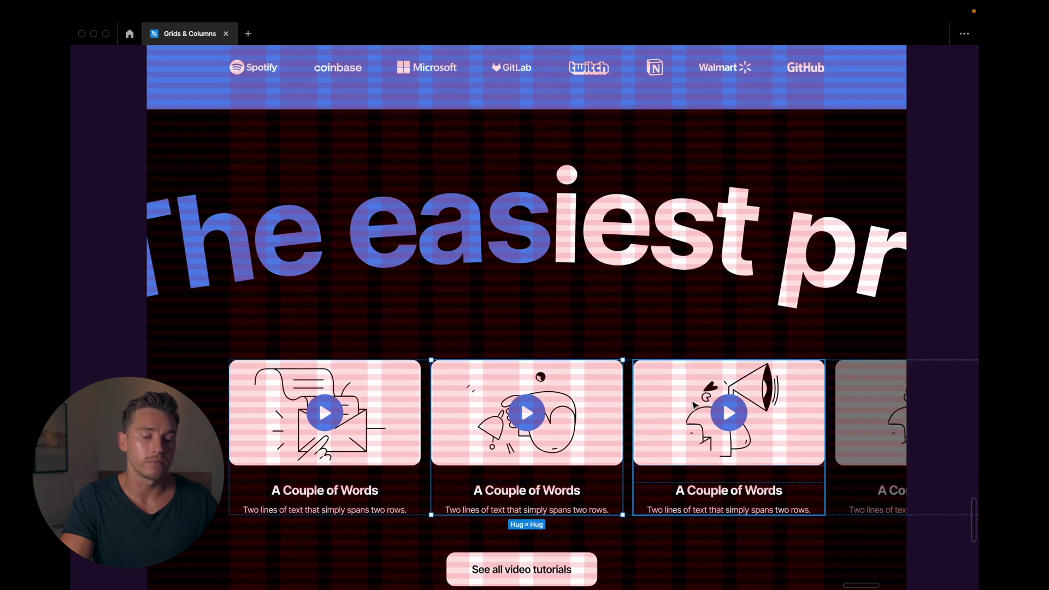
click(404, 391)
click(568, 399)
click(686, 409)
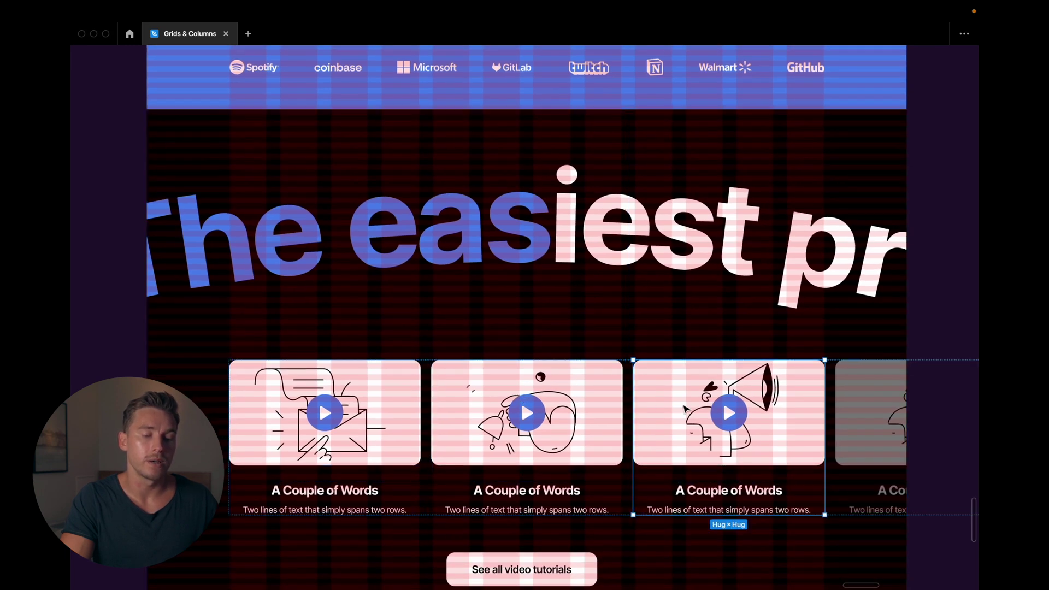
click(557, 404)
click(385, 403)
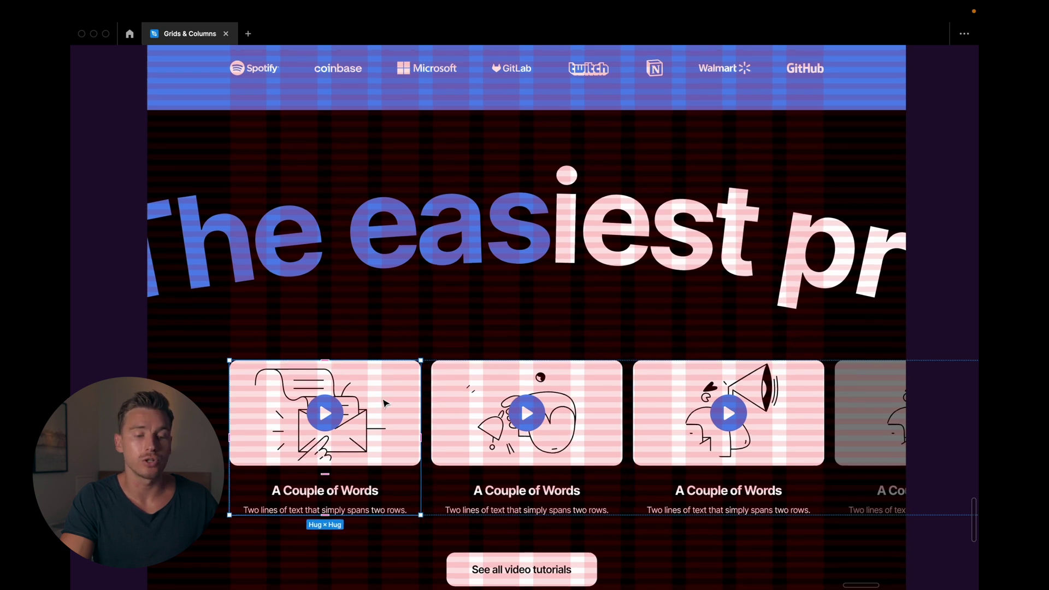
Step: Inspect the landing page's headline block, grey fourth video card and Business Hack section
scroll(437, 349, up, 3)
click(498, 296)
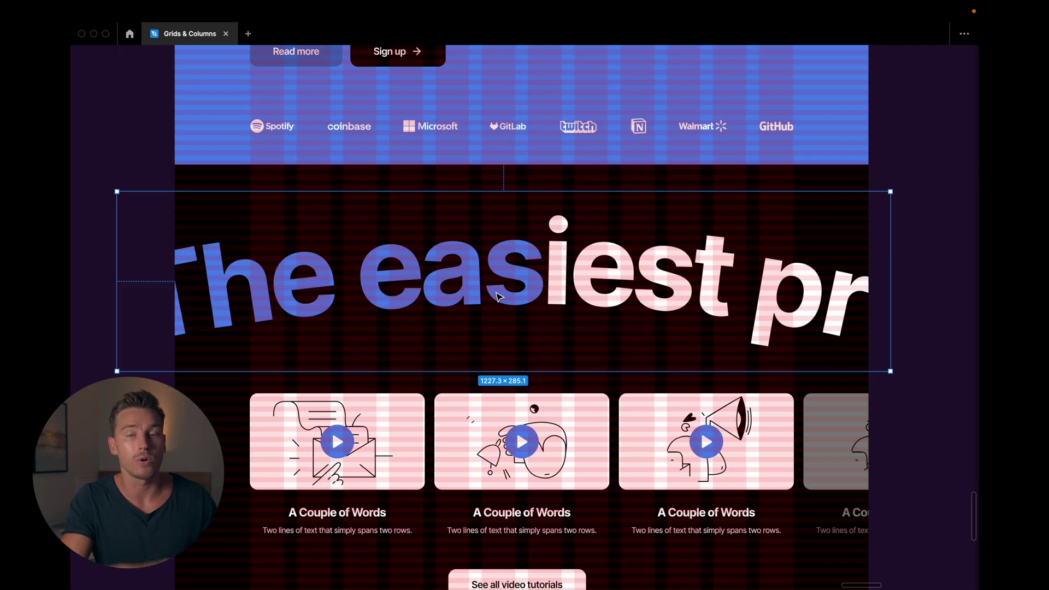
click(829, 452)
scroll(826, 449, down, 3)
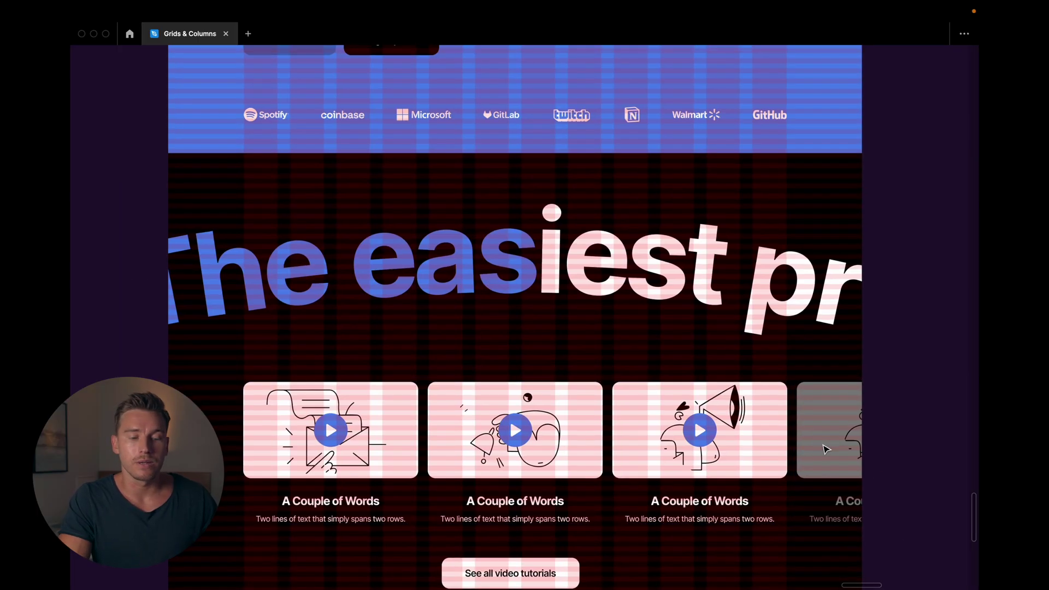
click(832, 404)
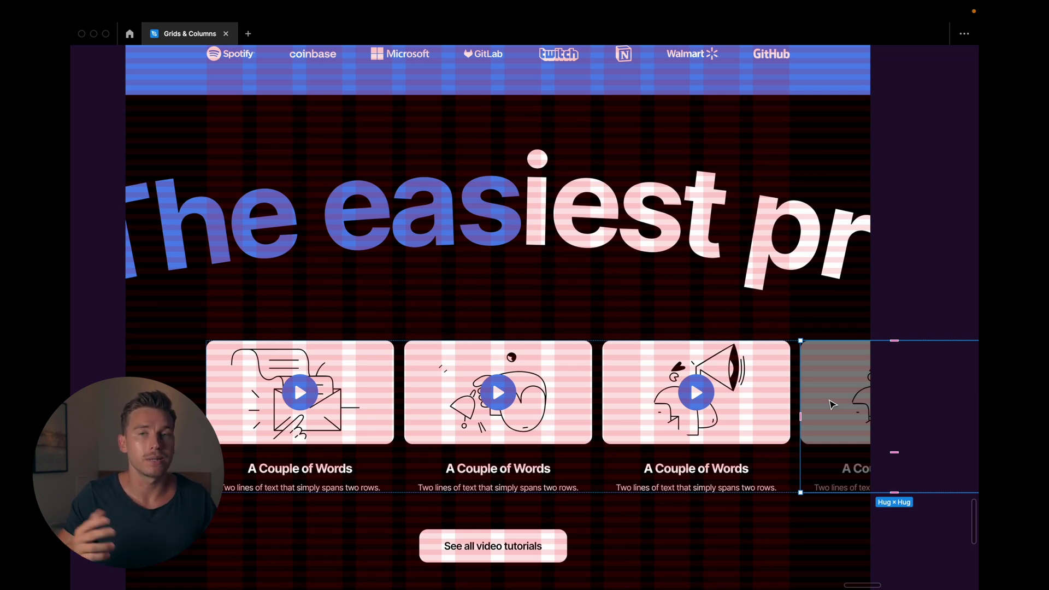
scroll(831, 404, down, 8)
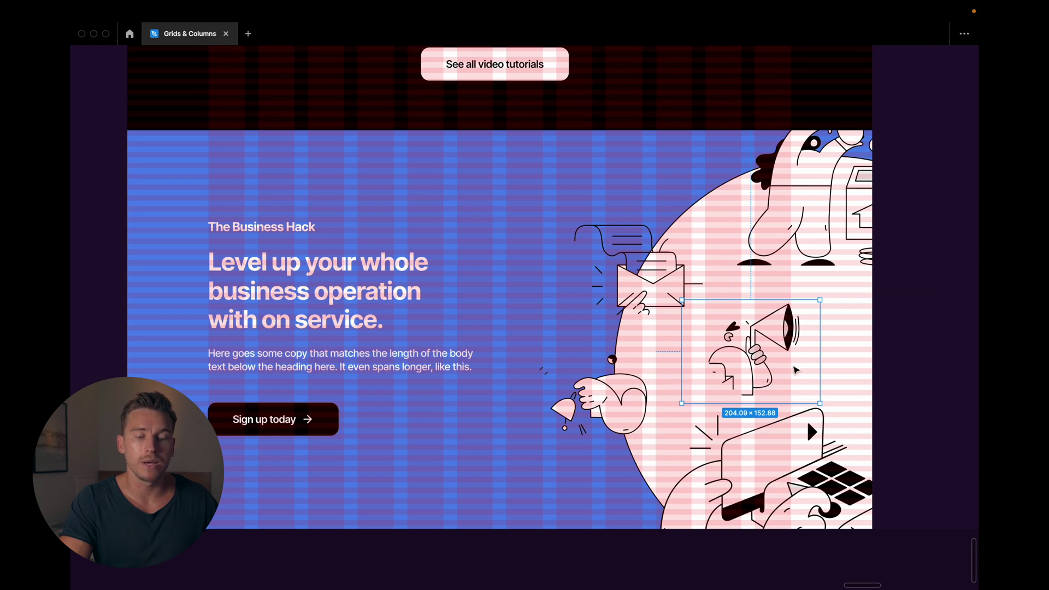
key(Escape)
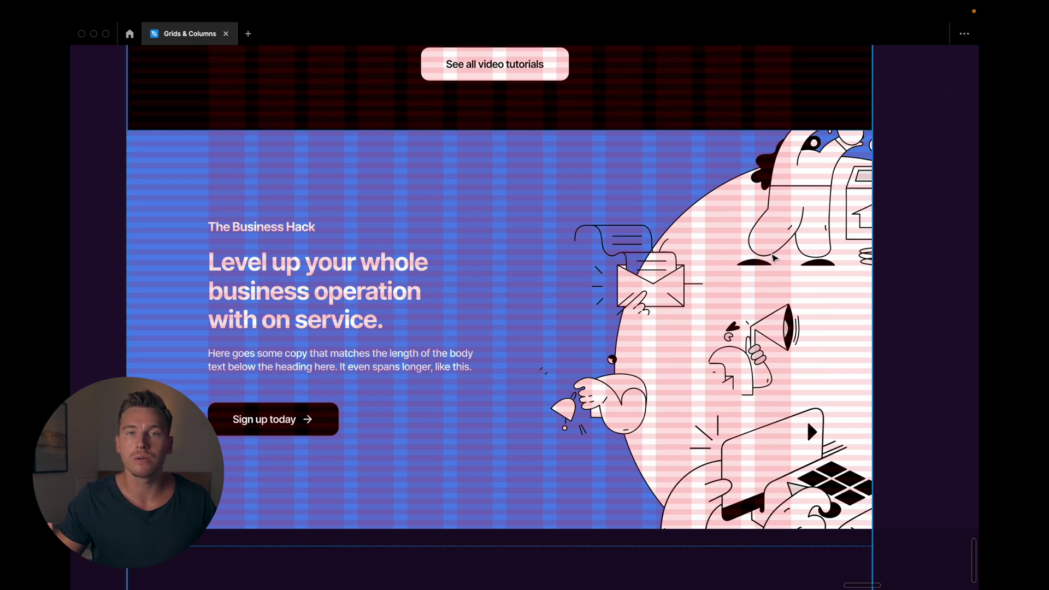
scroll(774, 258, up, 10)
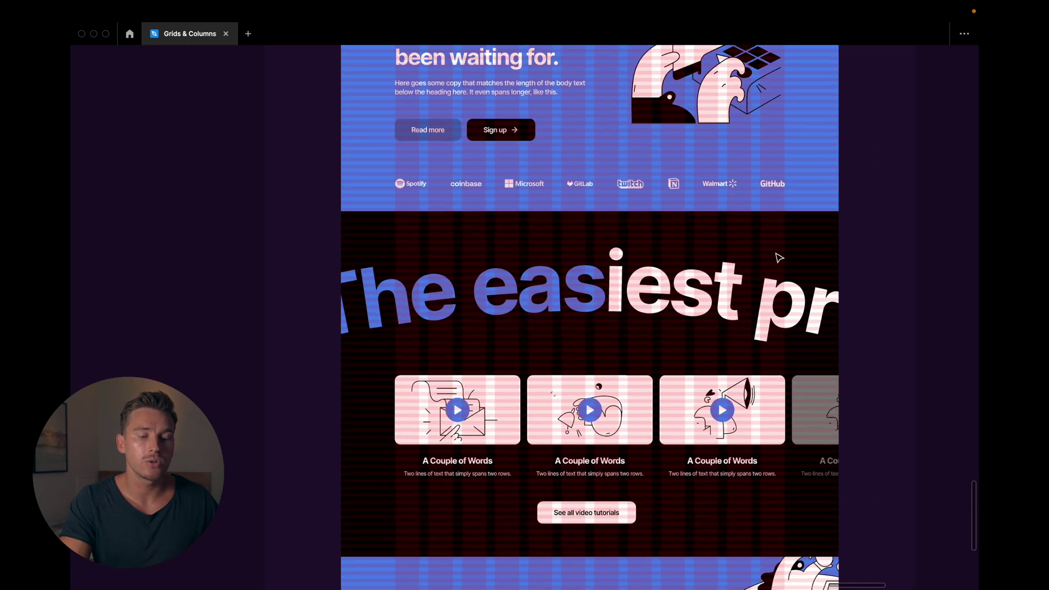
scroll(778, 257, up, 5)
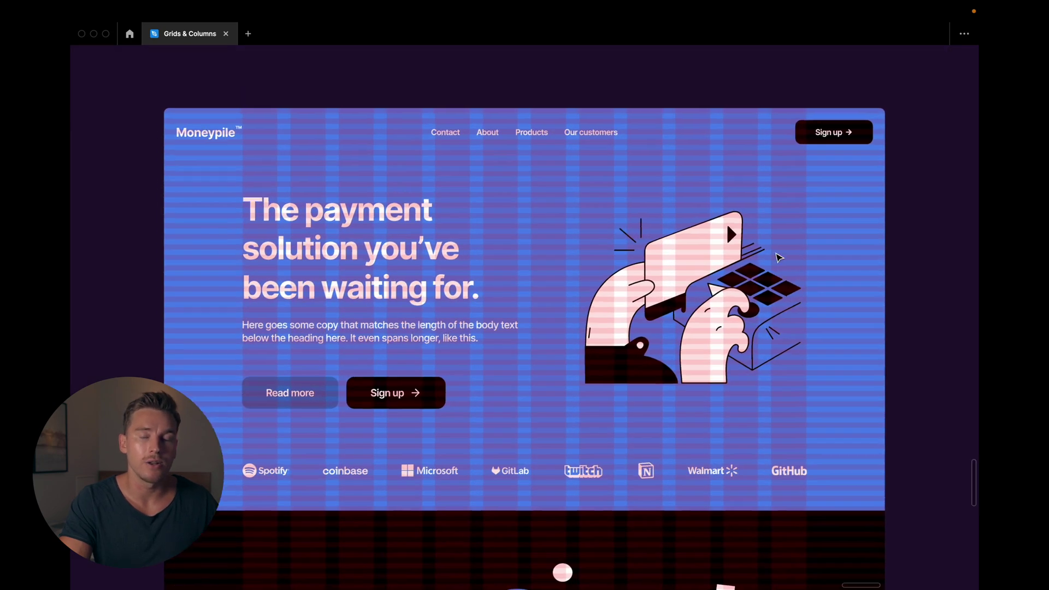
Step: Narrow the width of the hero text stack
click(432, 274)
scroll(453, 234, up, 3)
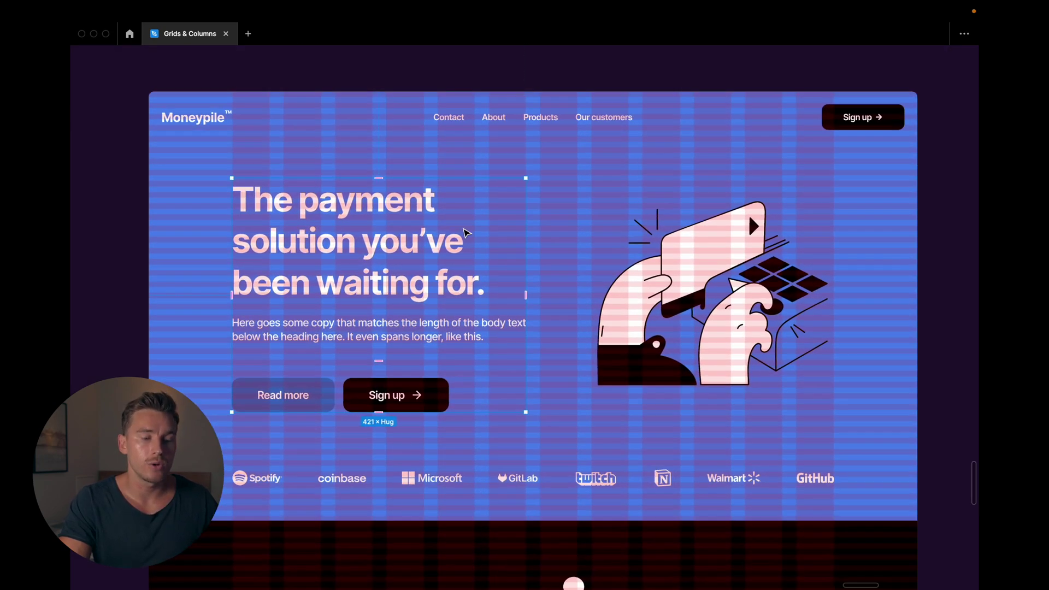
drag(556, 211, 524, 212)
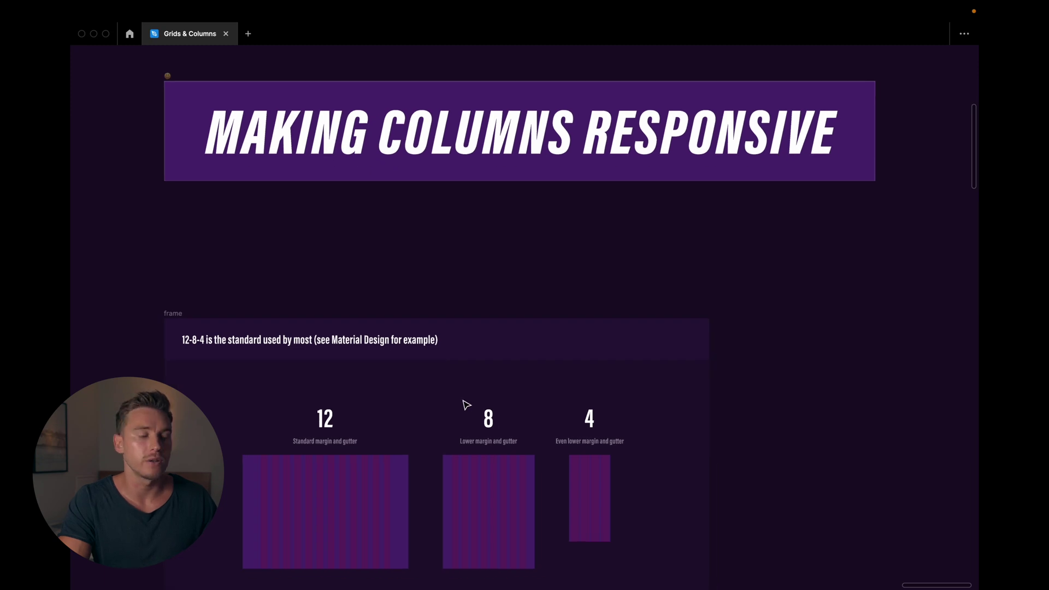
Step: Bring the 12-8-4 comparison frame into view and pan across it toward the Tablet settings
key(n)
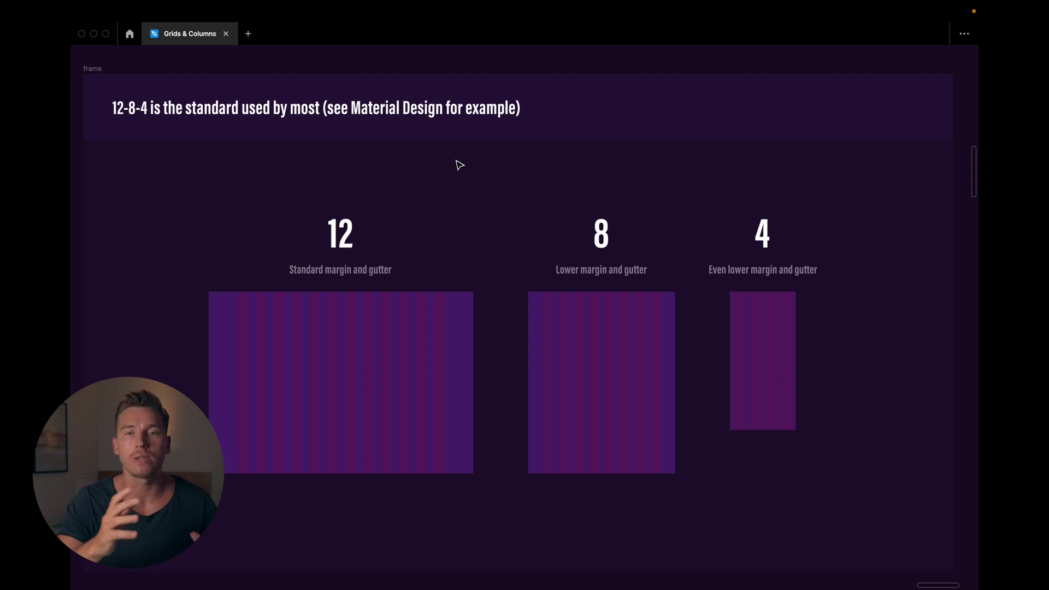
scroll(390, 202, left, 1)
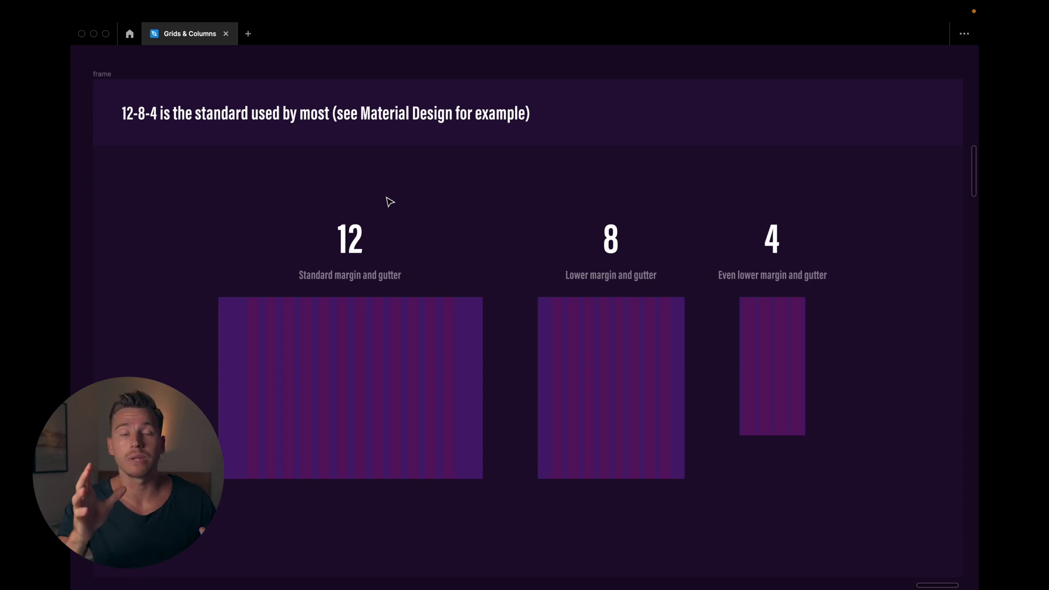
scroll(473, 237, right, 1)
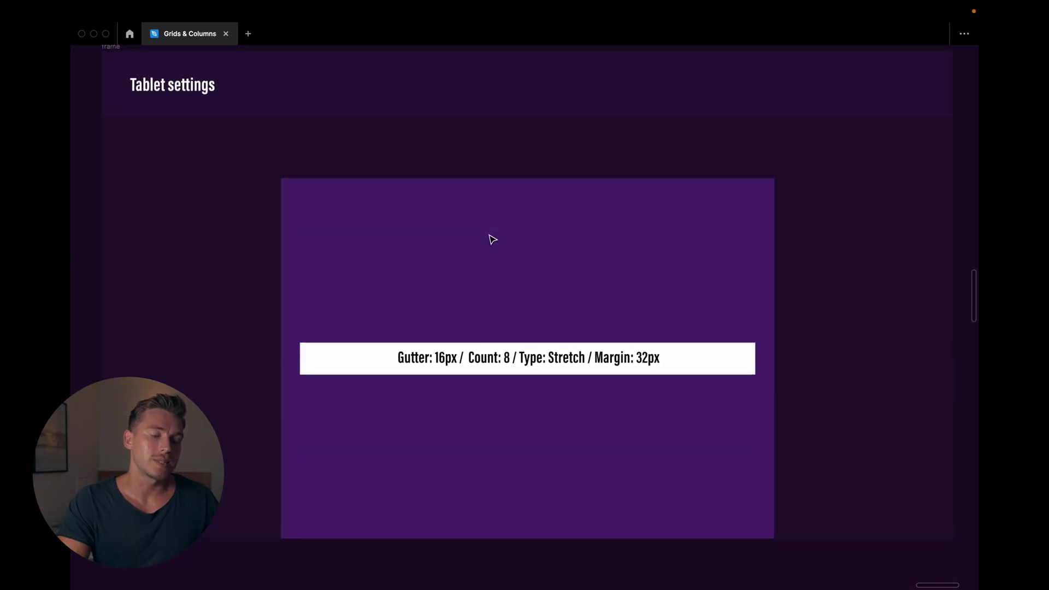
Step: Add an 8-column stretch grid to the iPad Pro frame with 16px gutter and 32px margin
click(492, 239)
key(ctrl+backslash)
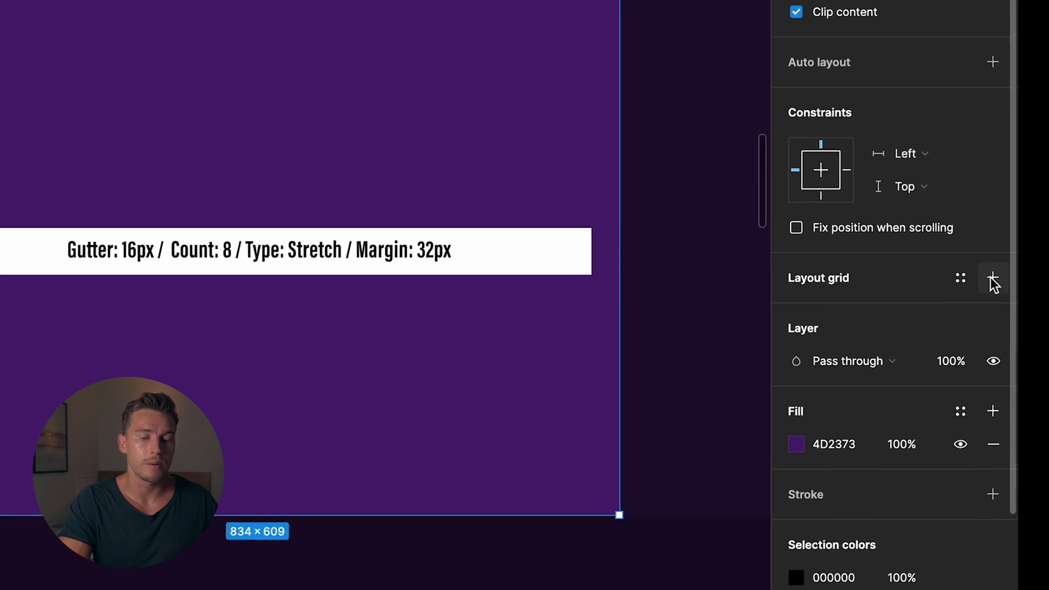
click(963, 369)
click(846, 390)
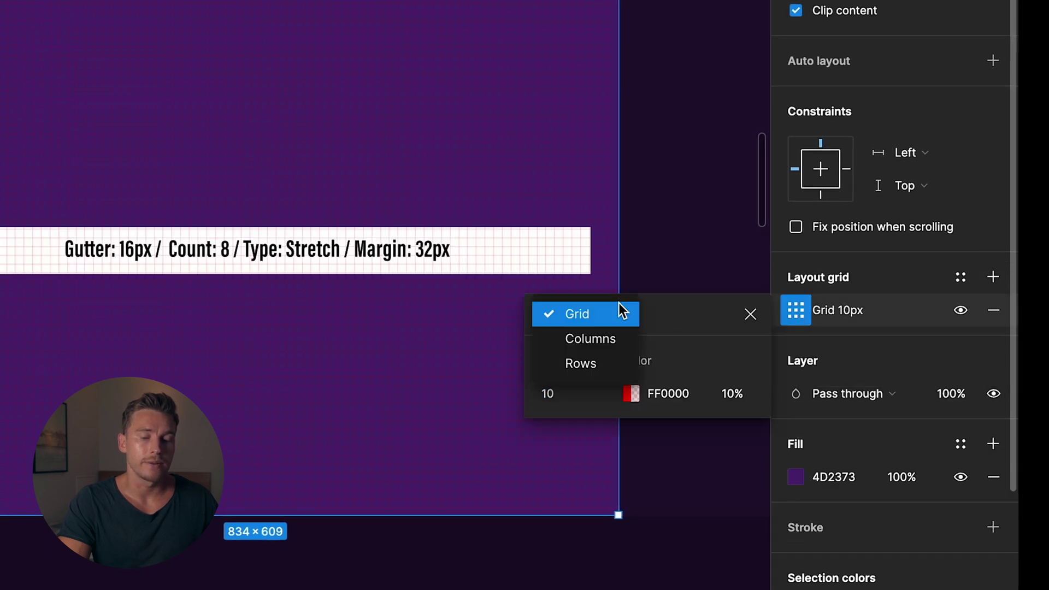
click(608, 339)
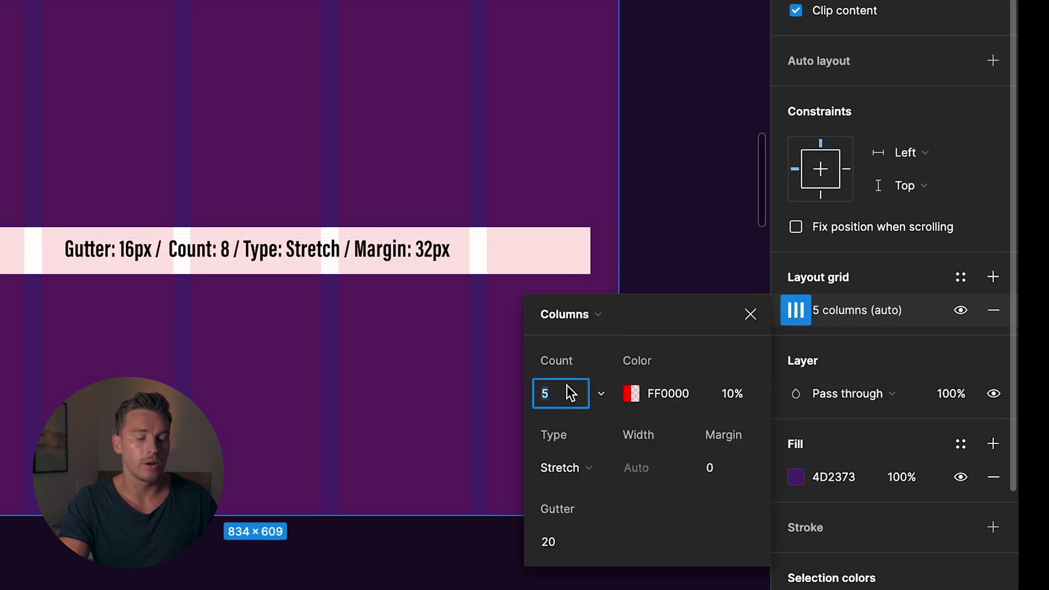
click(554, 547)
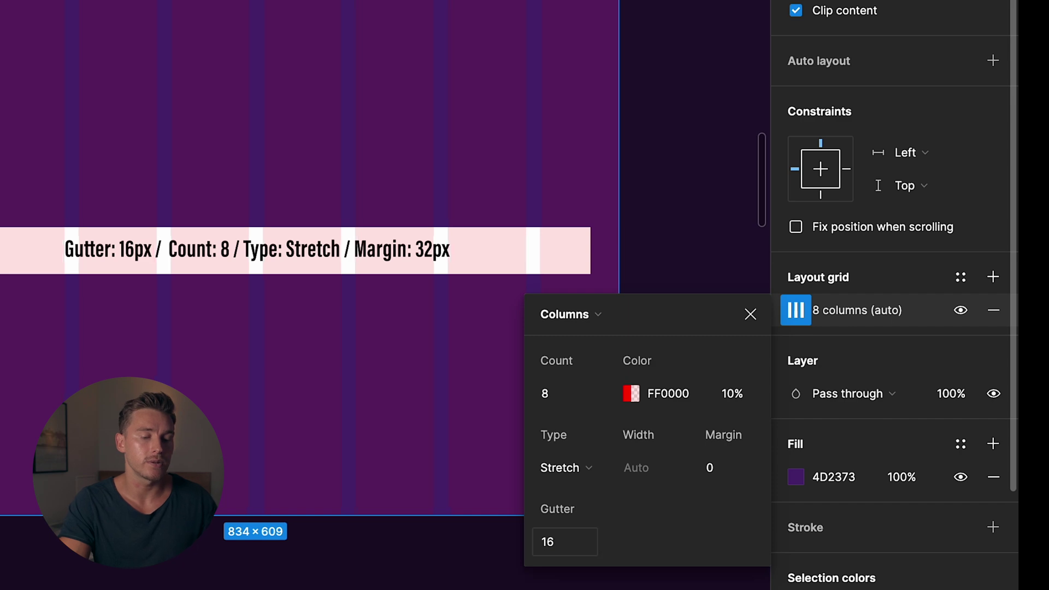
text(32)
key(Return)
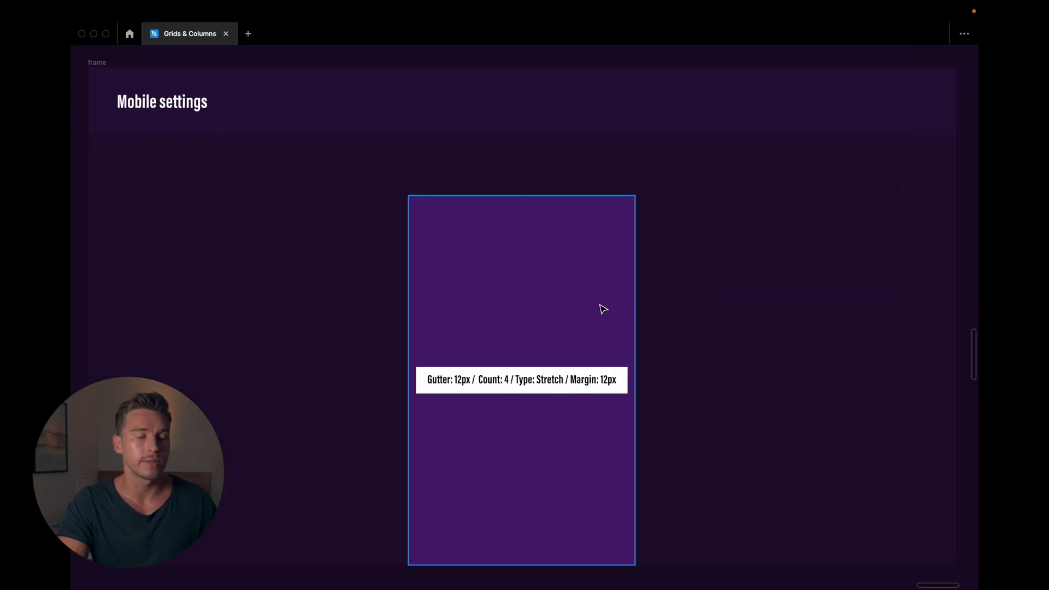
Step: Give the iPhone 8 frame a 4-column stretch grid, then resize the frame to test stretching
click(601, 306)
key(ctrl+backslash)
click(963, 369)
click(849, 389)
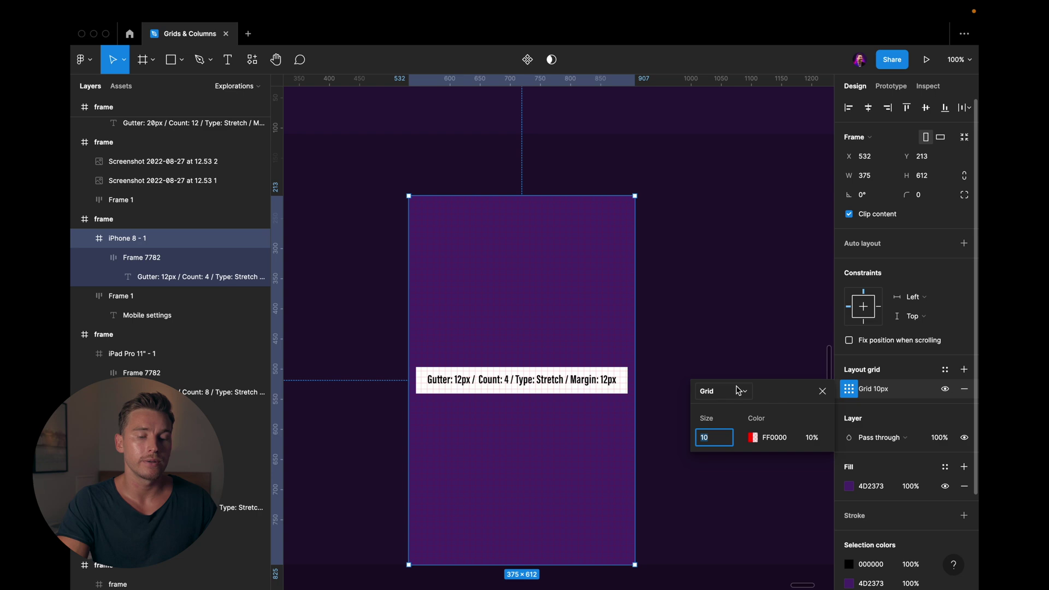
click(707, 391)
click(725, 402)
click(712, 437)
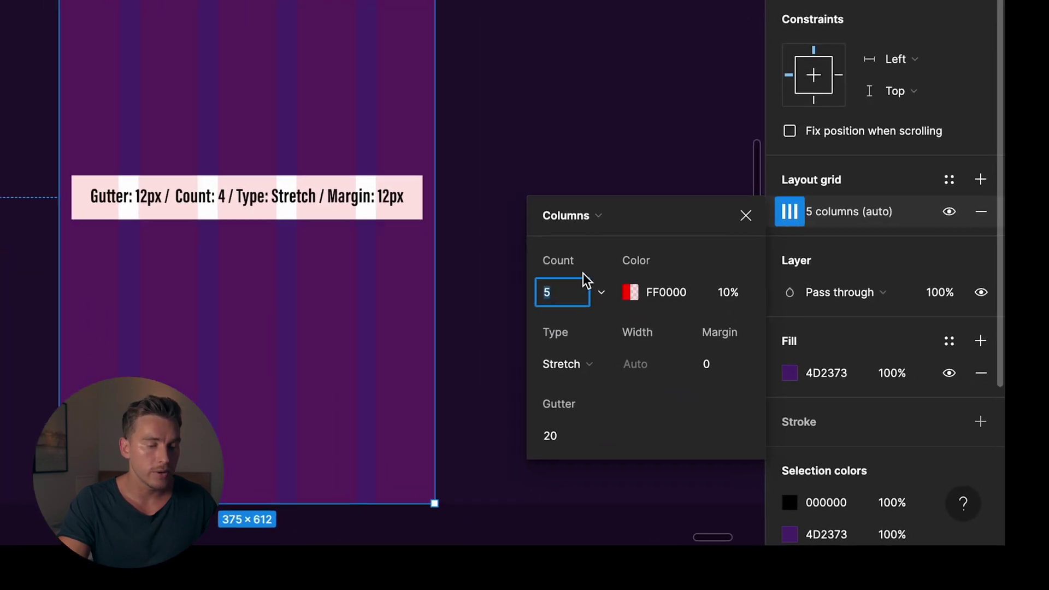
text(4)
key(Return)
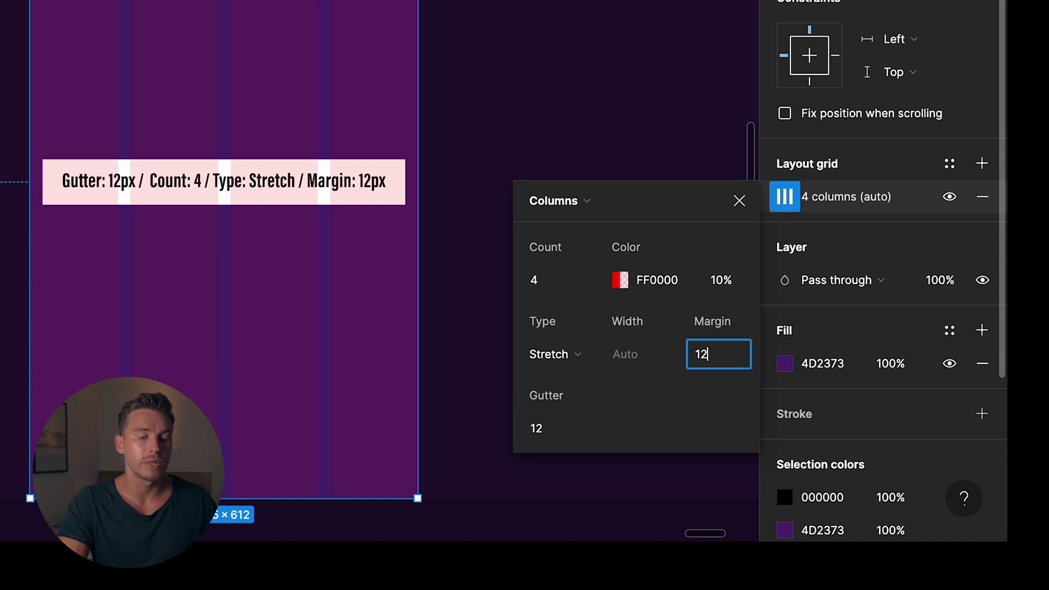
drag(470, 76, 404, 81)
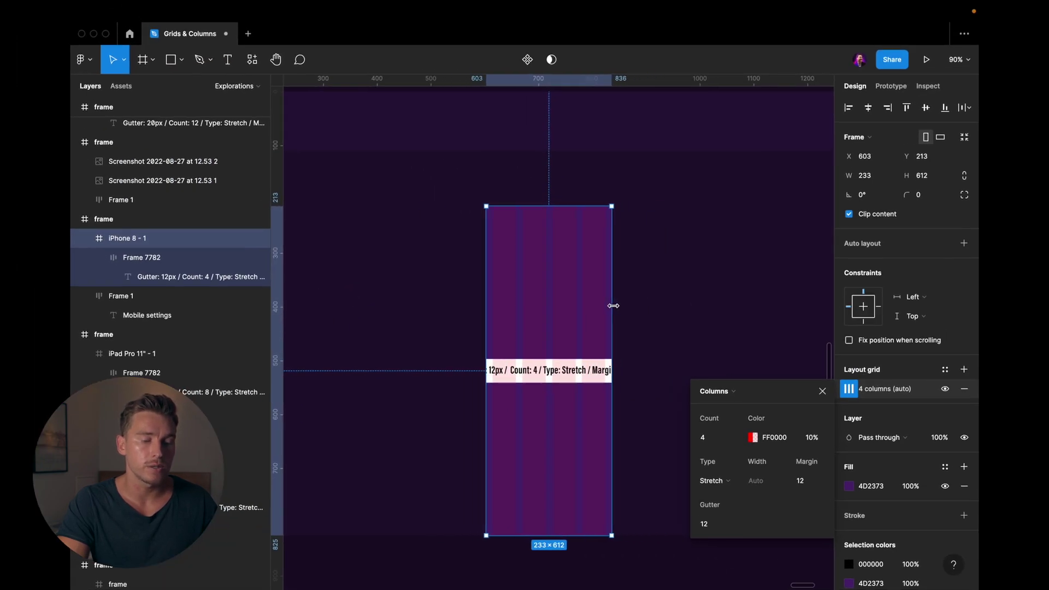
drag(613, 306, 646, 303)
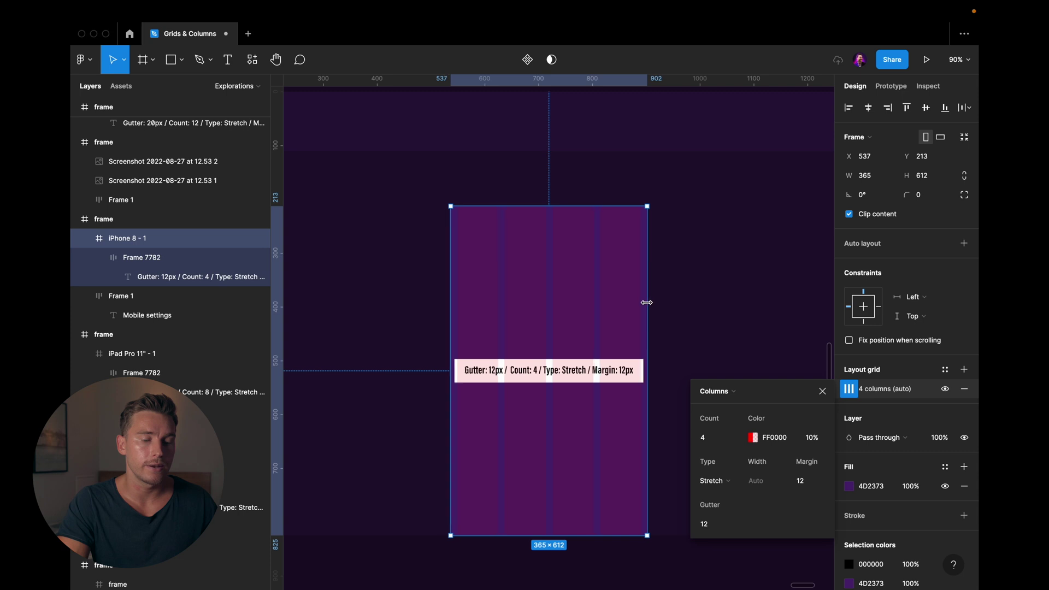